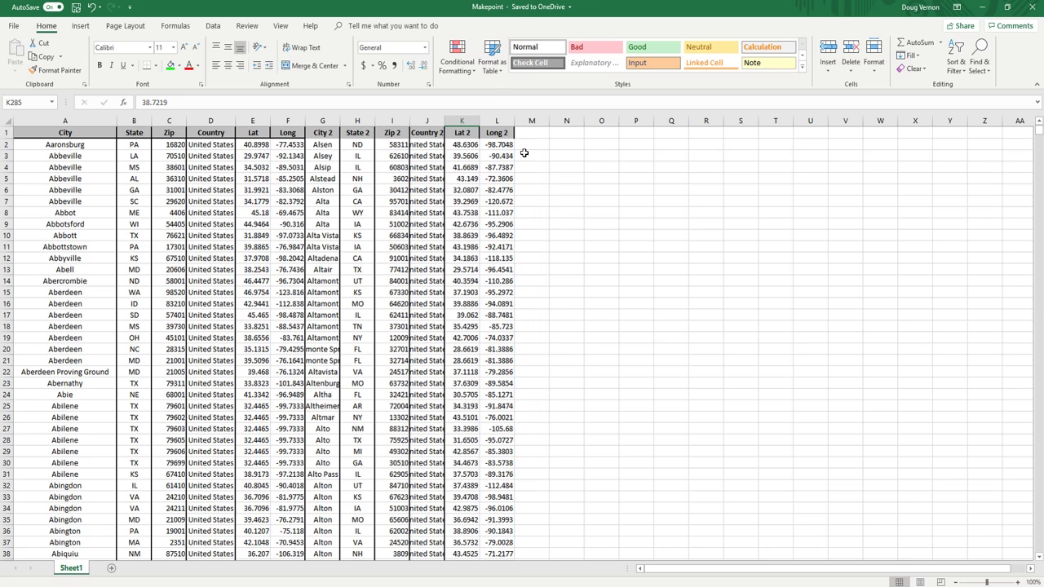
# Review the Makepoint sheet's City, State, Zip, Country, Lat and Long columns in Excel.
pyautogui.moveTo(540, 246); pyautogui.dragTo(281, 225)
pyautogui.scroll(-3, 280, 236)
pyautogui.scroll(3, 224, 354)
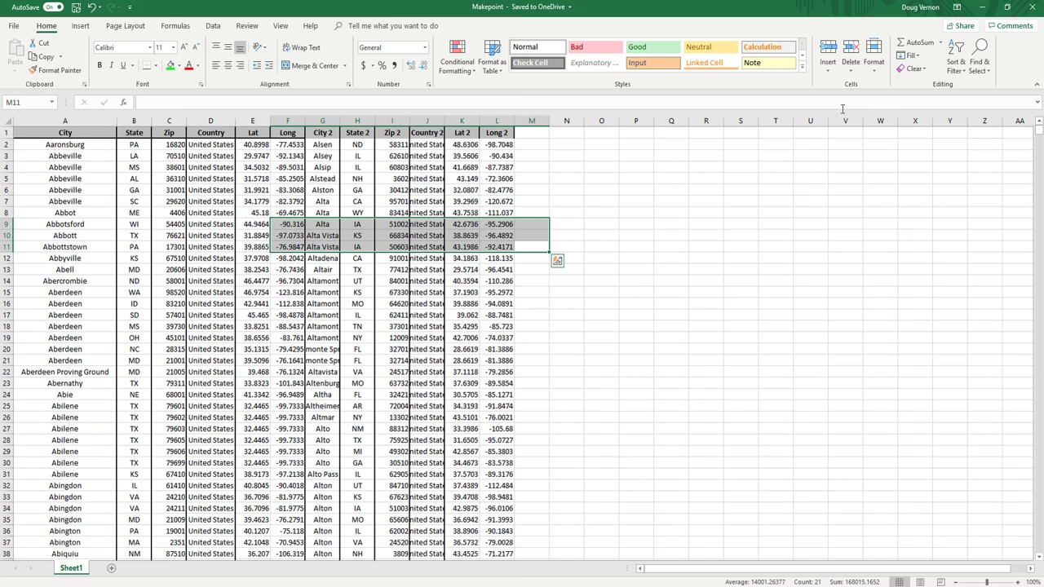
pyautogui.click(135, 405)
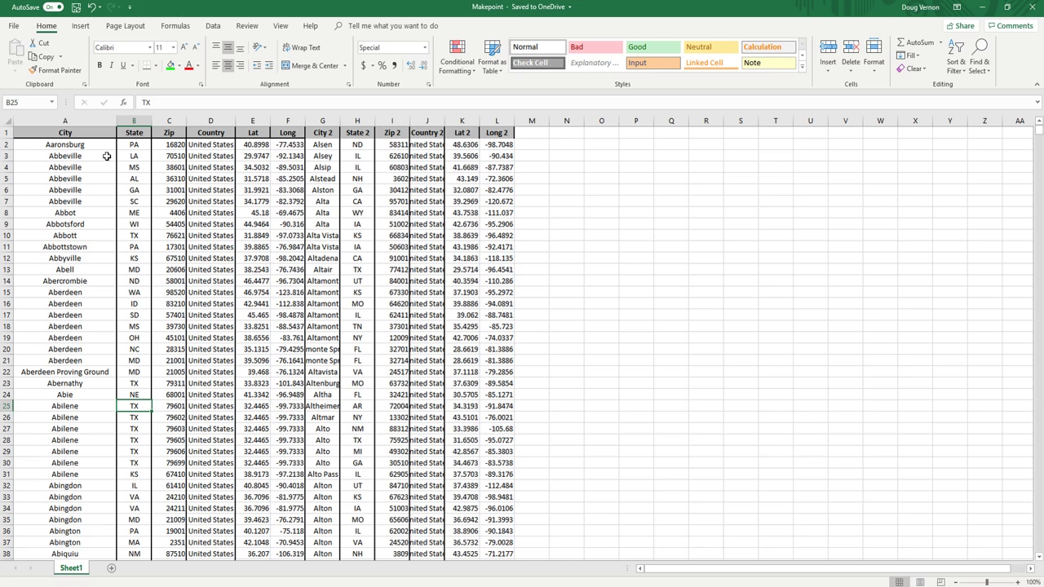
pyautogui.moveTo(105, 119); pyautogui.dragTo(194, 116)
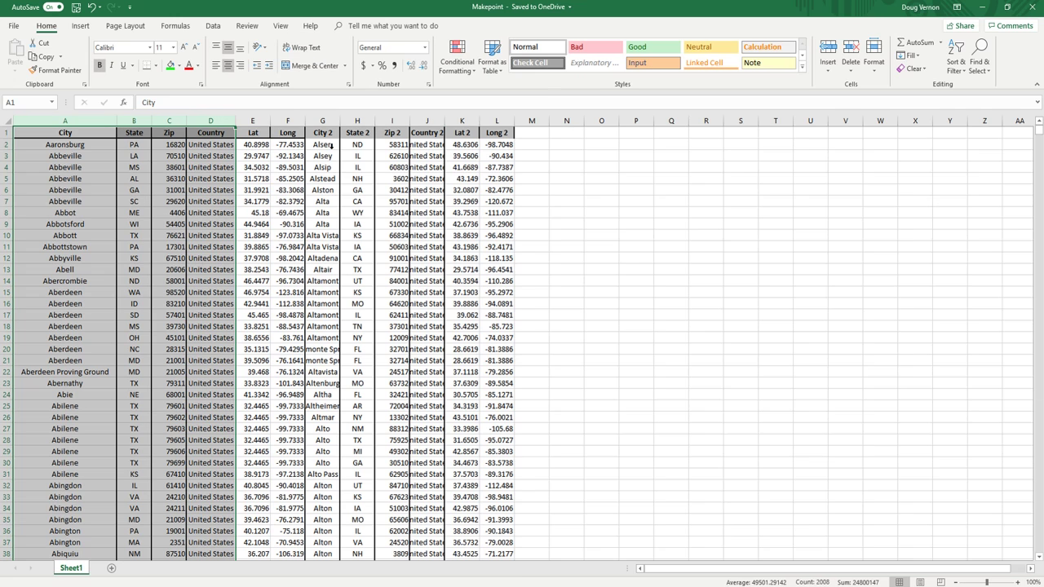
pyautogui.click(269, 119)
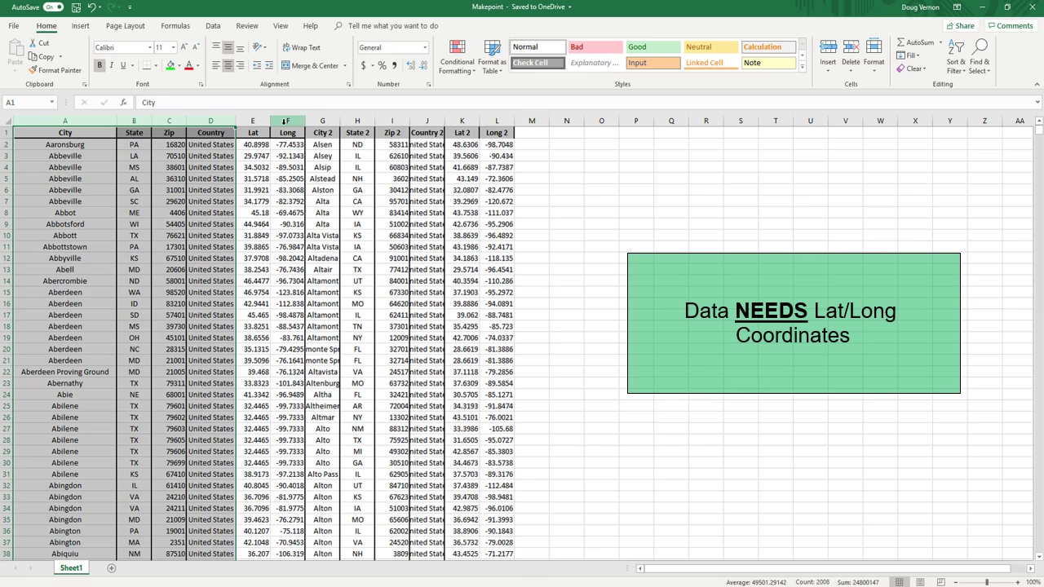
pyautogui.moveTo(283, 121); pyautogui.dragTo(254, 120)
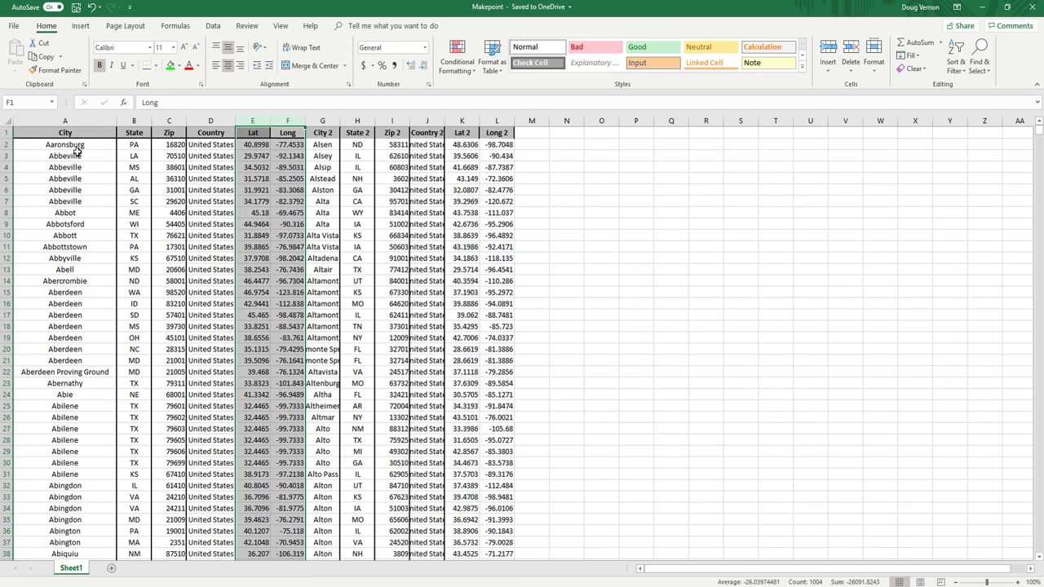
pyautogui.moveTo(78, 151); pyautogui.dragTo(500, 144)
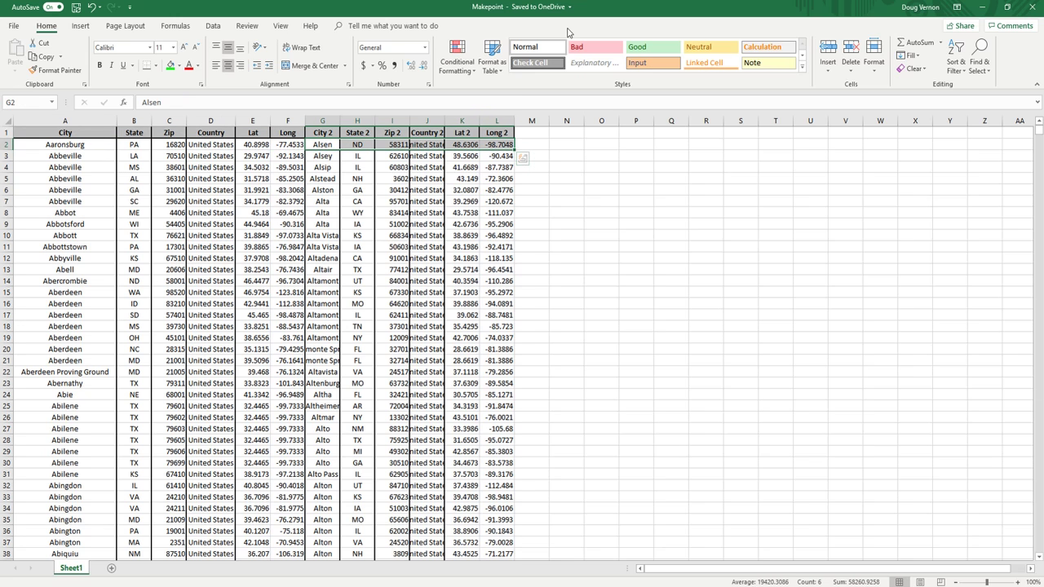
pyautogui.click(601, 228)
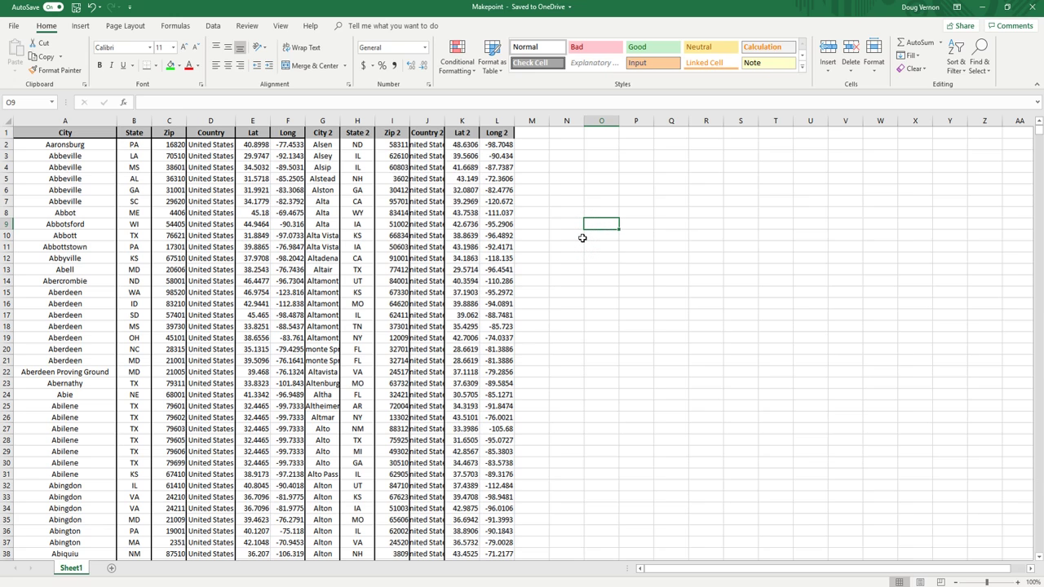
pyautogui.scroll(-2, 514, 399)
pyautogui.scroll(2, 541, 427)
# Connect Tableau to the Makepoint Excel workbook after closing it in Excel.
pyautogui.hotkey('alt', 'Tab')
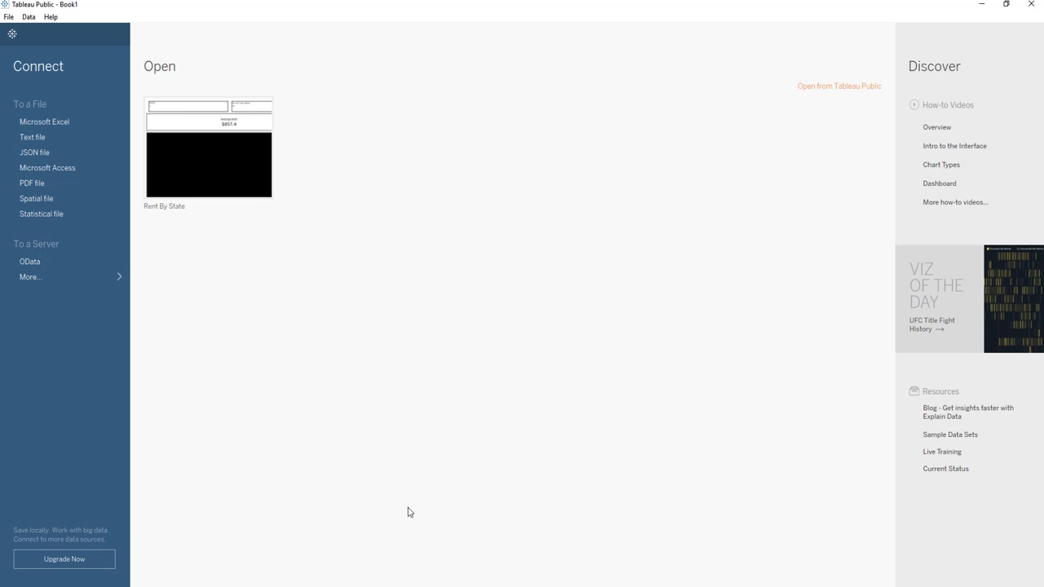
pyautogui.click(55, 122)
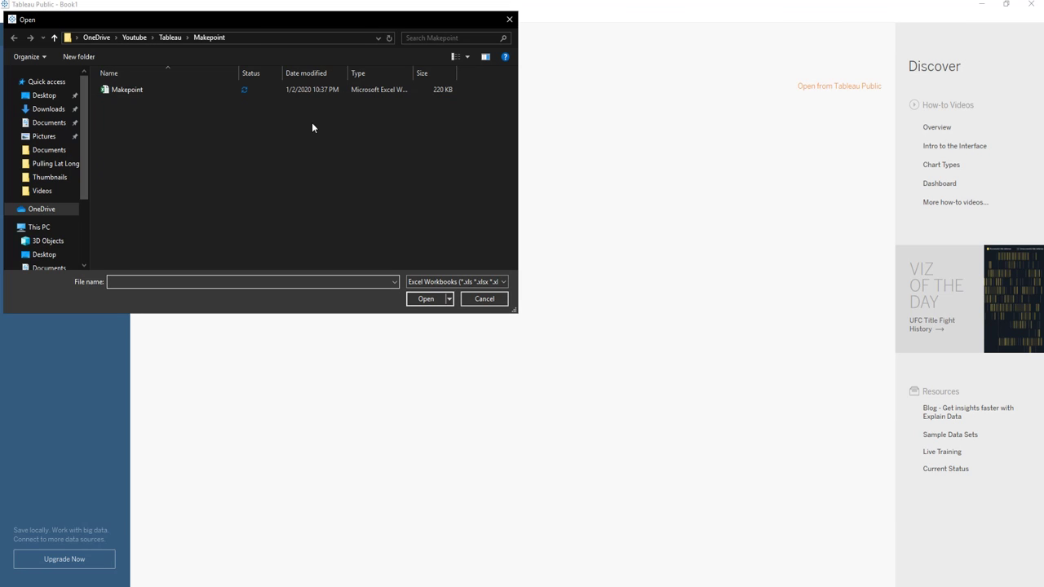
pyautogui.click(290, 88)
pyautogui.click(436, 299)
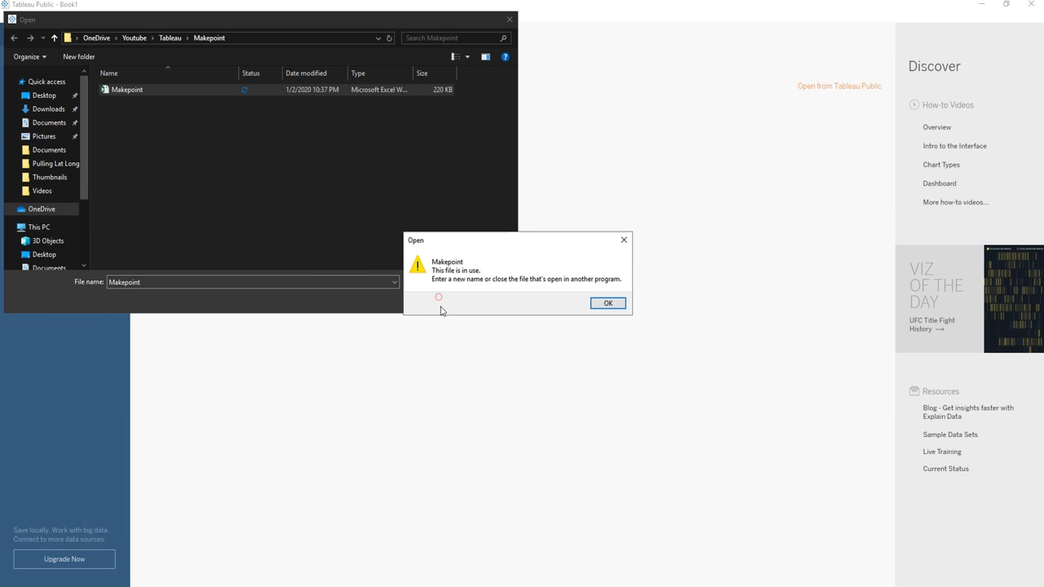
pyautogui.click(607, 303)
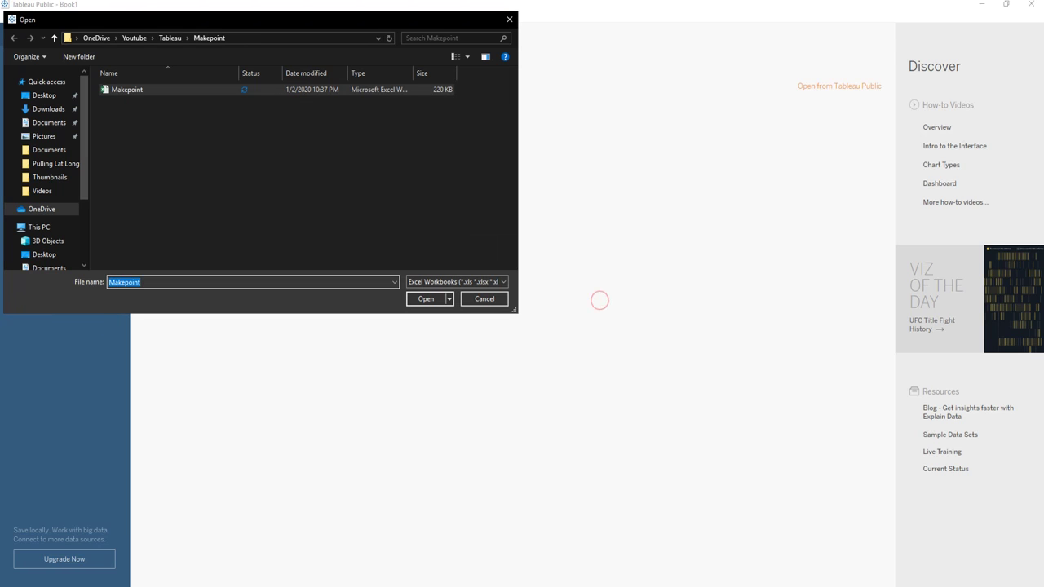
pyautogui.moveTo(456, 583)
pyautogui.click(607, 514)
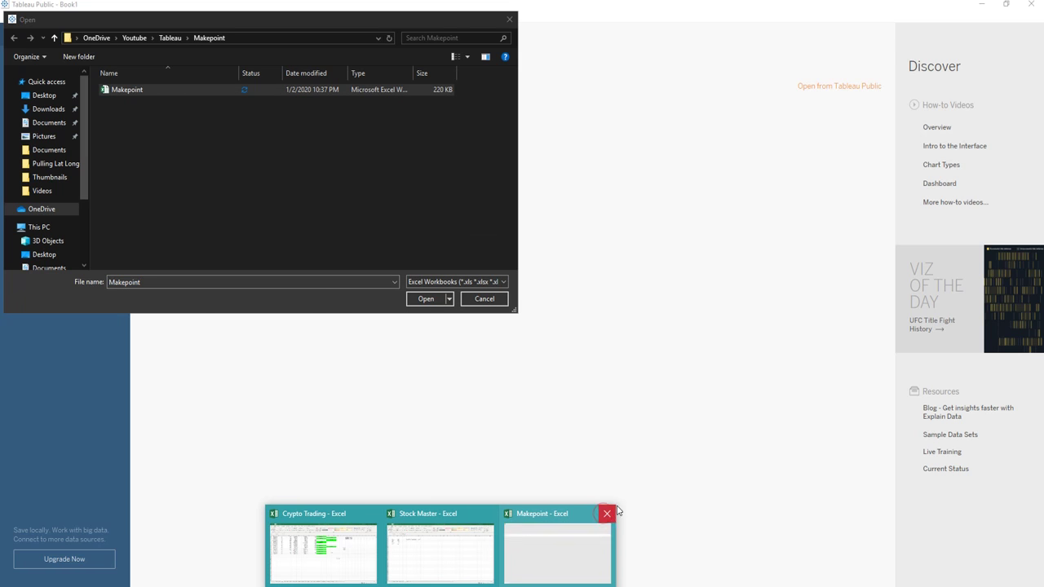
pyautogui.click(428, 299)
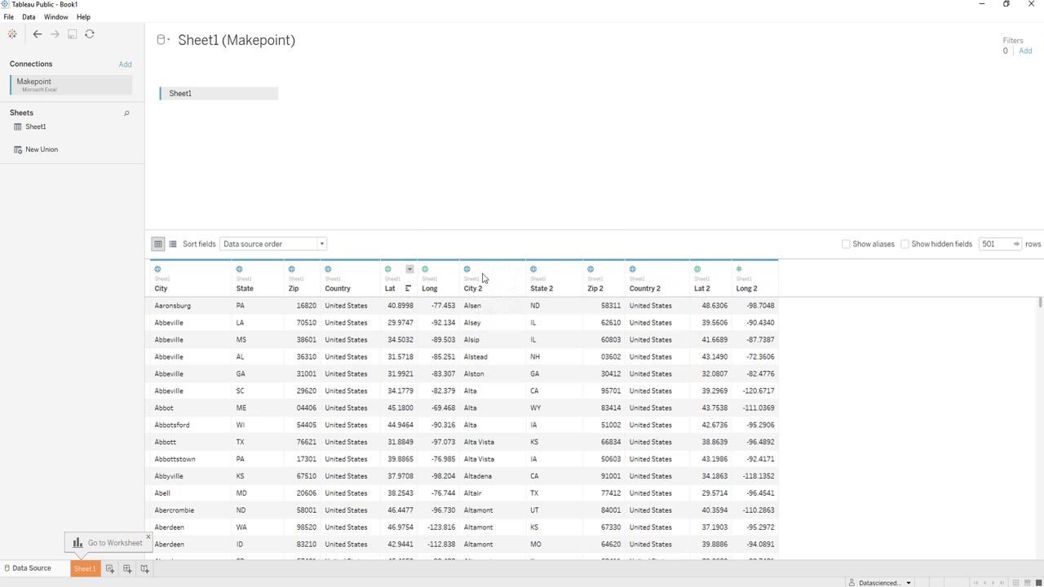
# Assign the Longitude geographic role to the Long 2 column.
pyautogui.click(739, 270)
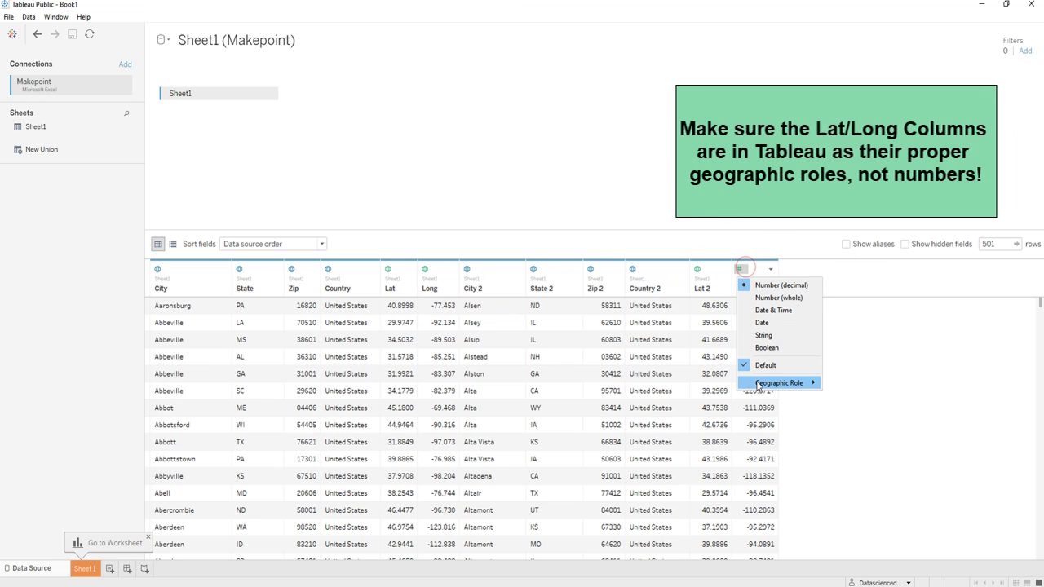
pyautogui.moveTo(763, 383)
pyautogui.click(875, 499)
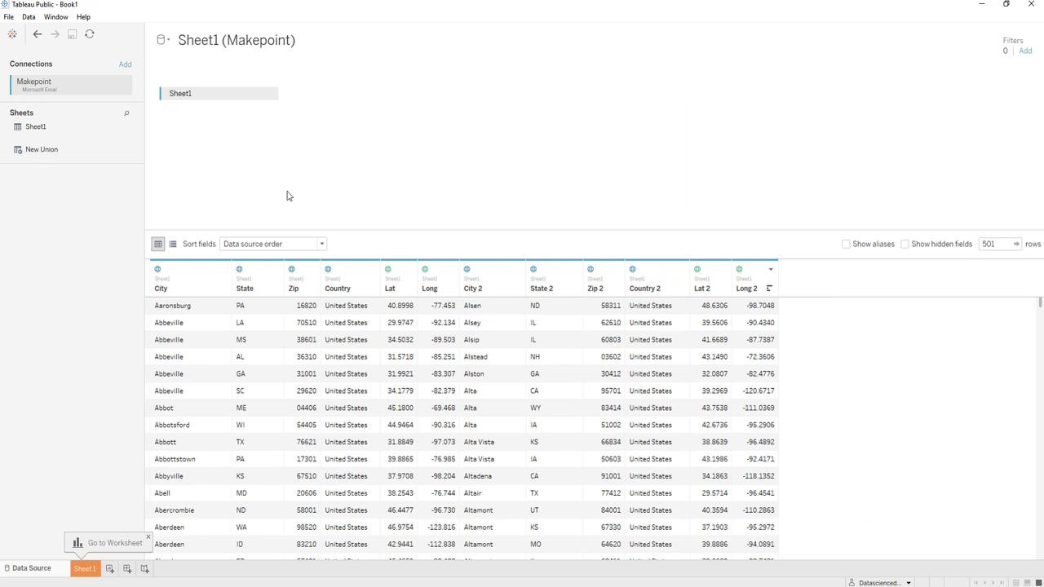
# Create a calculated field from the Long column and name it Points 1.
pyautogui.rightClick(439, 278)
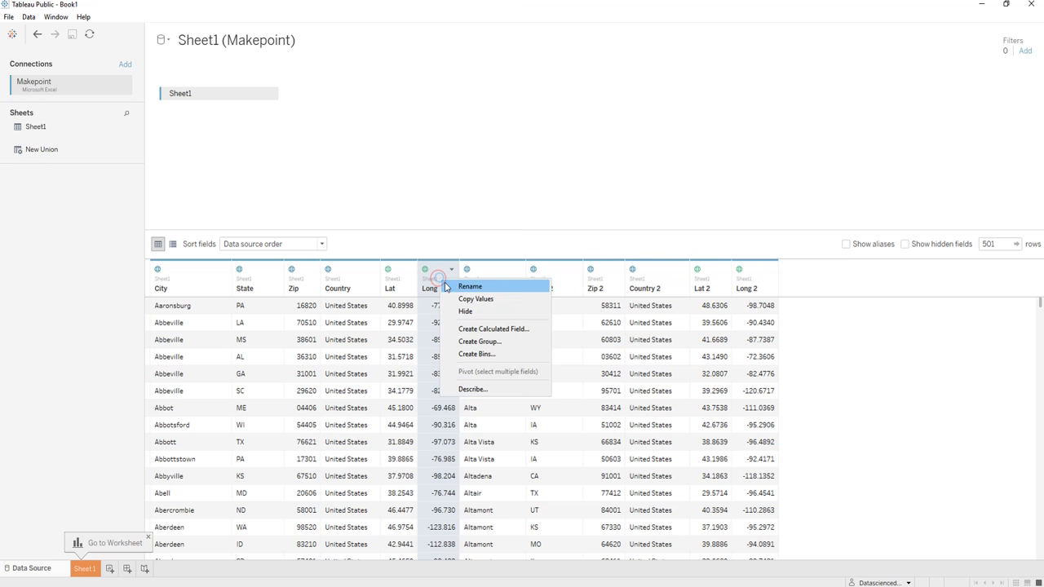
pyautogui.click(488, 329)
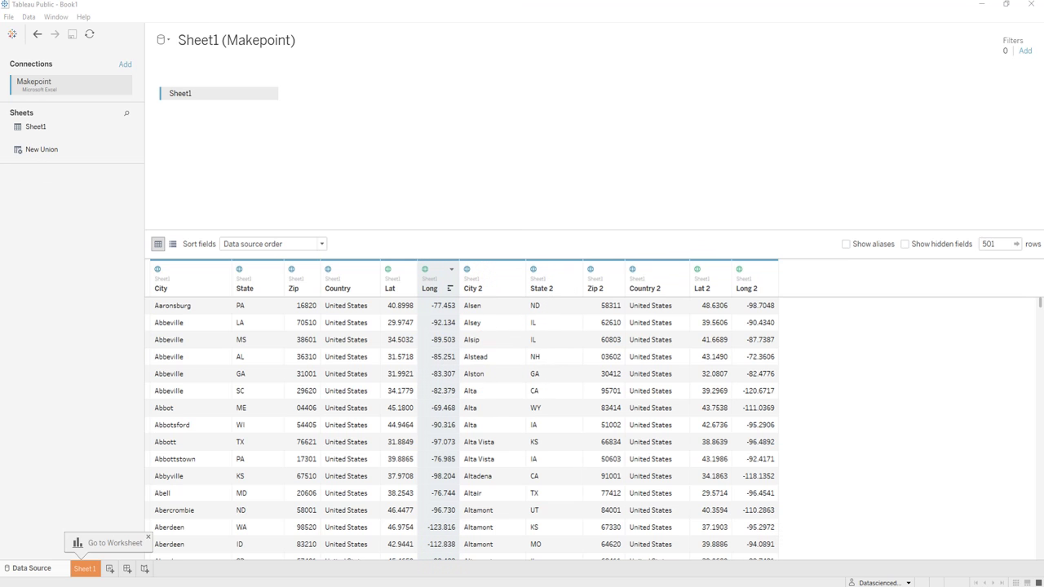
pyautogui.moveTo(500, 114); pyautogui.dragTo(519, 60)
pyautogui.doubleClick(519, 60)
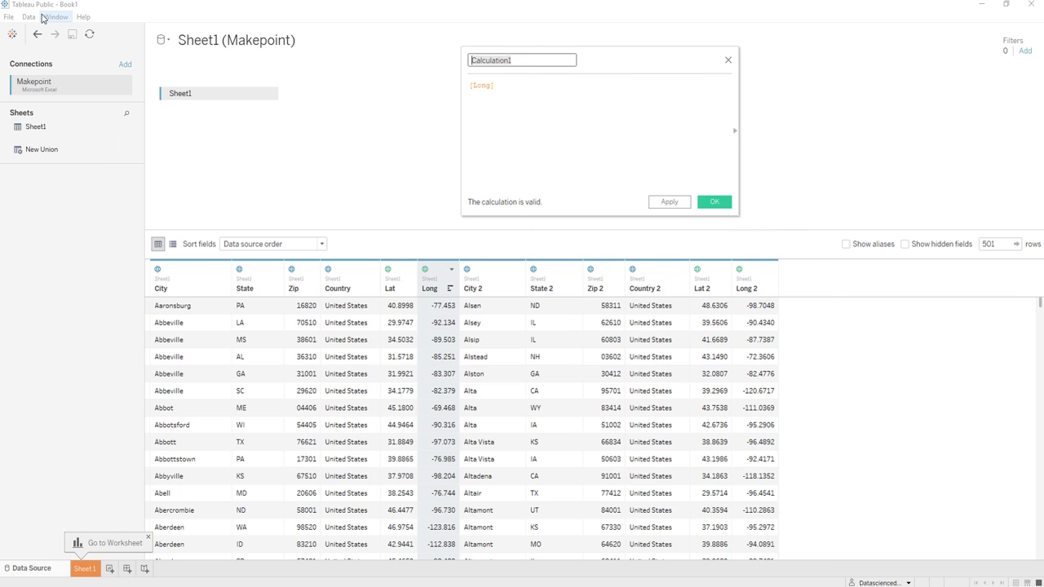
pyautogui.write('M')
pyautogui.press('BackSpace')
pyautogui.write('Points 1')
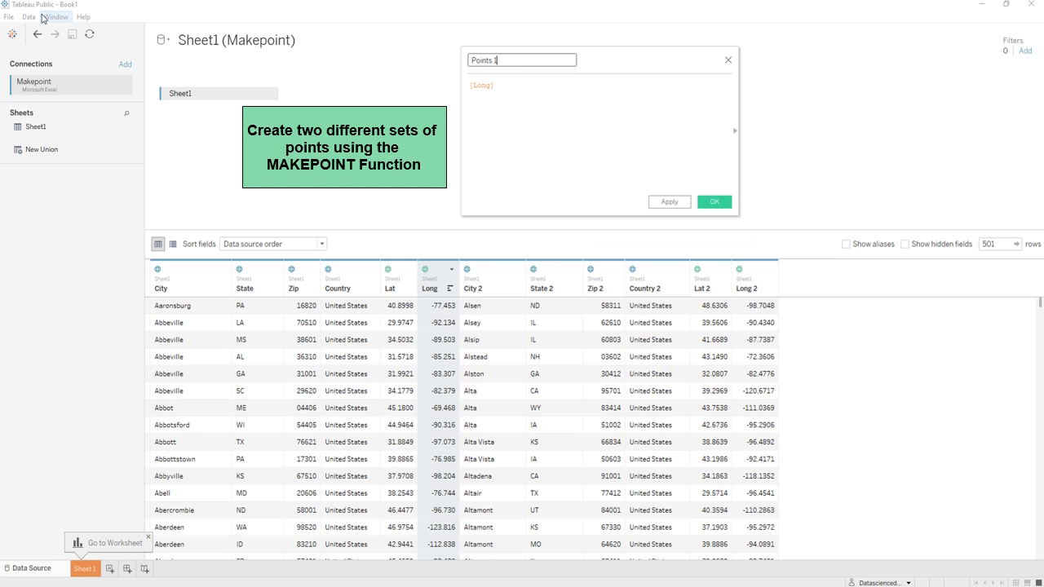
# Enter the formula Makepoint([Lat],[Long]) for Points 1.
pyautogui.press('Tab')
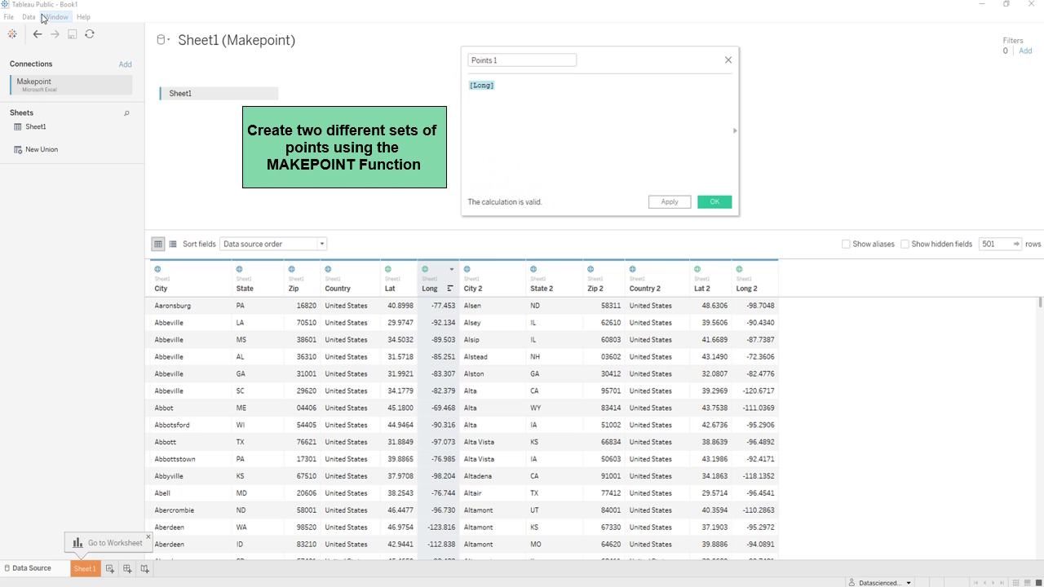
pyautogui.write('Makepont')
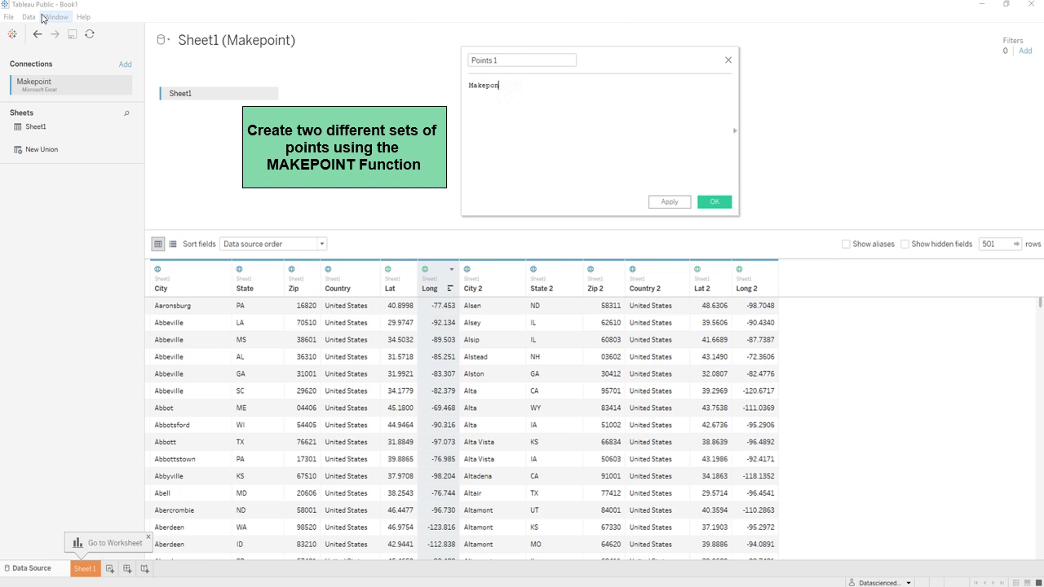
pyautogui.press('BackSpace')
pyautogui.write('int(')
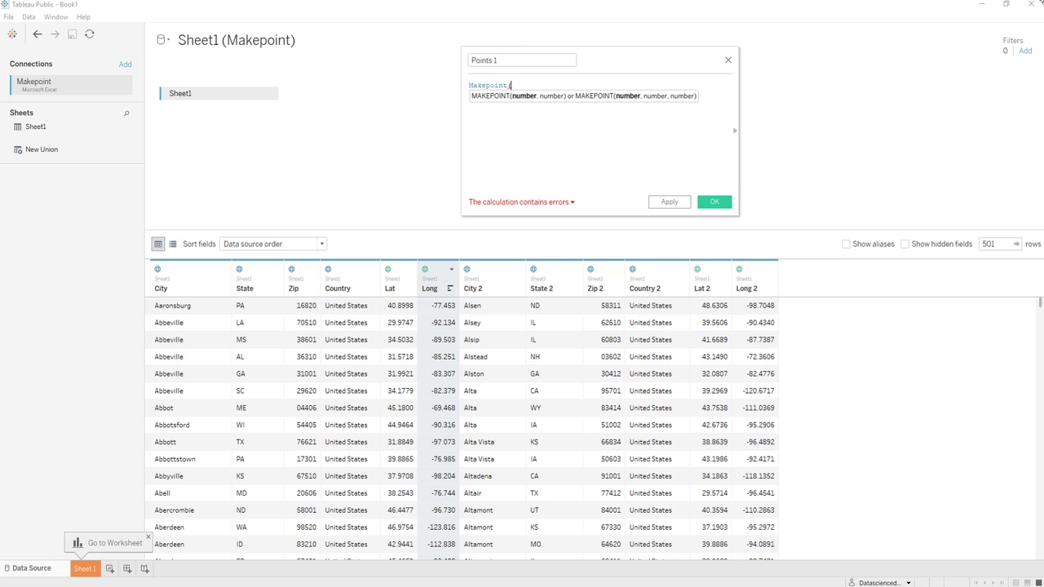
pyautogui.write('[Lat')
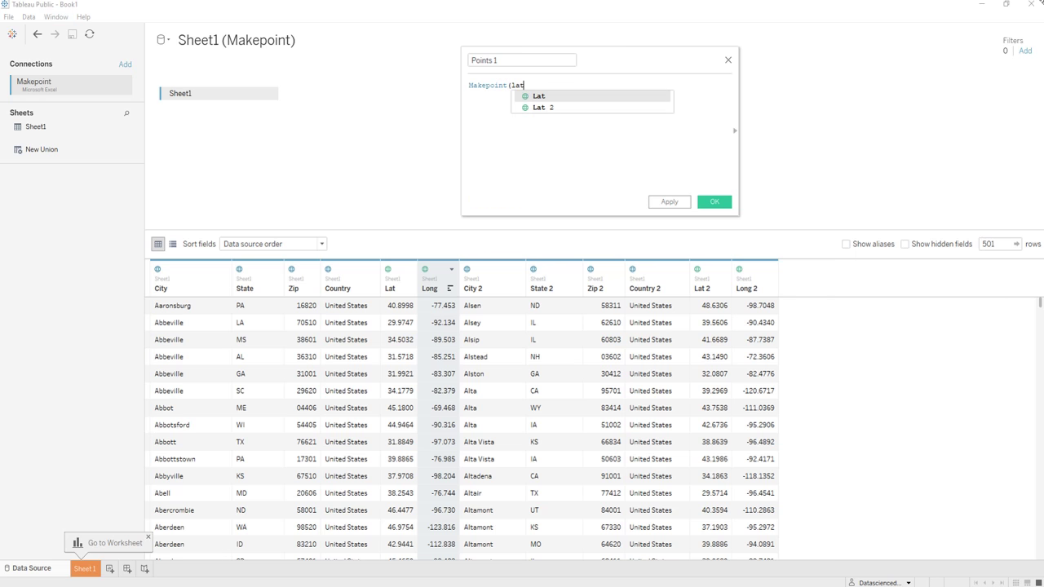
pyautogui.press('Return')
pyautogui.write(',[Long')
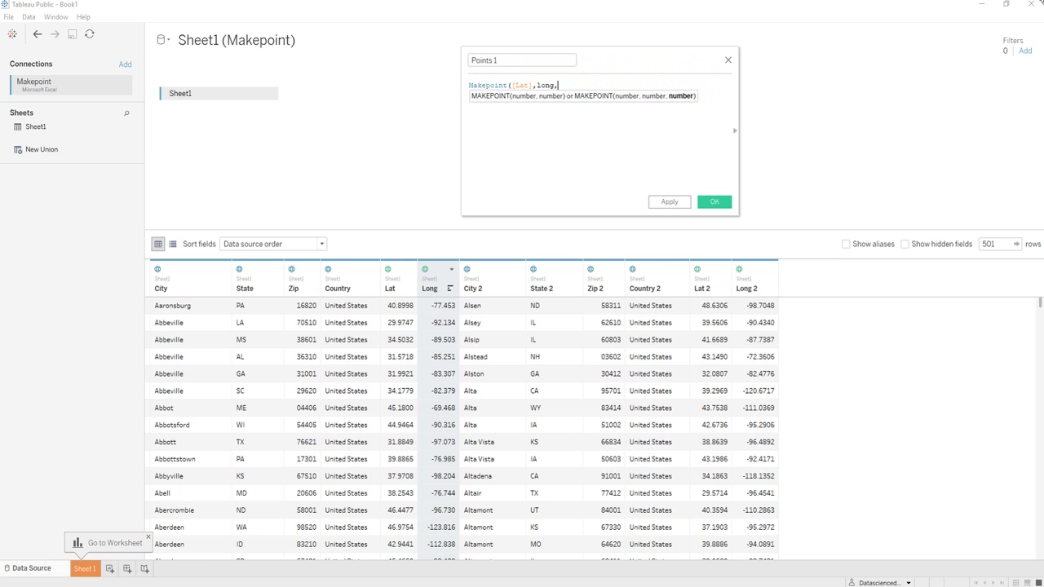
pyautogui.press('Return')
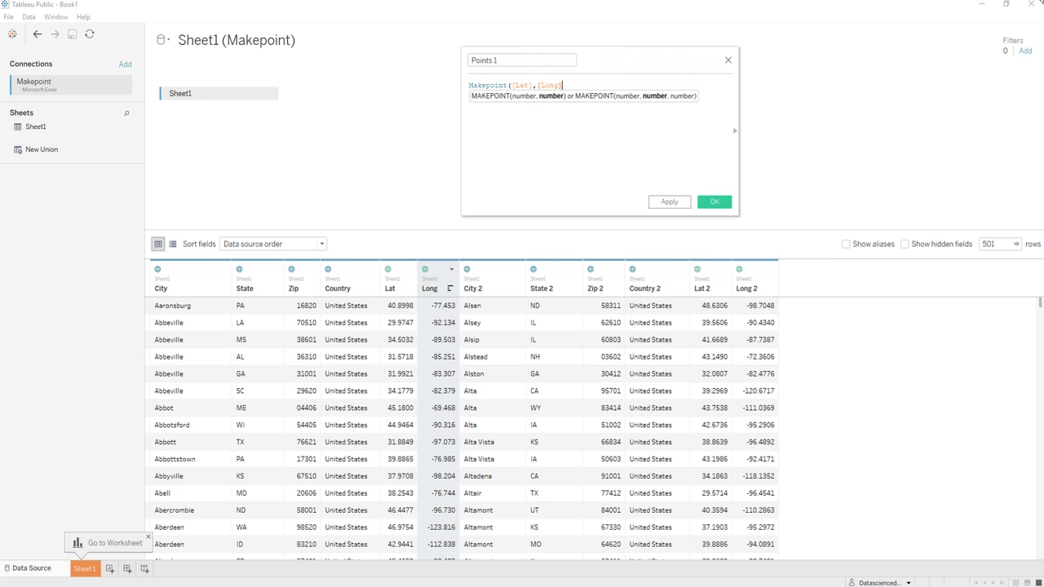
pyautogui.press('BackSpace')
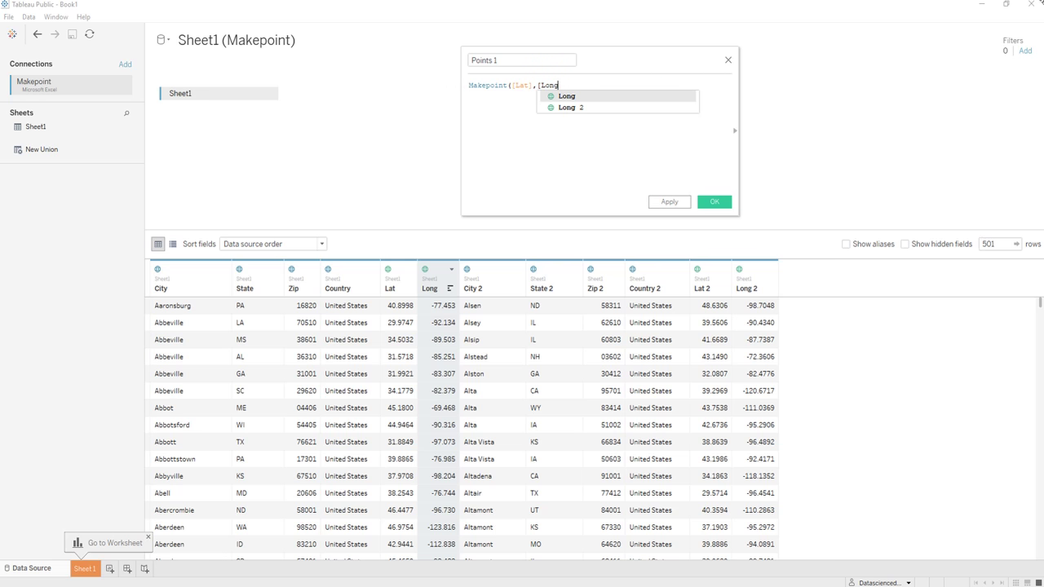
pyautogui.write('])')
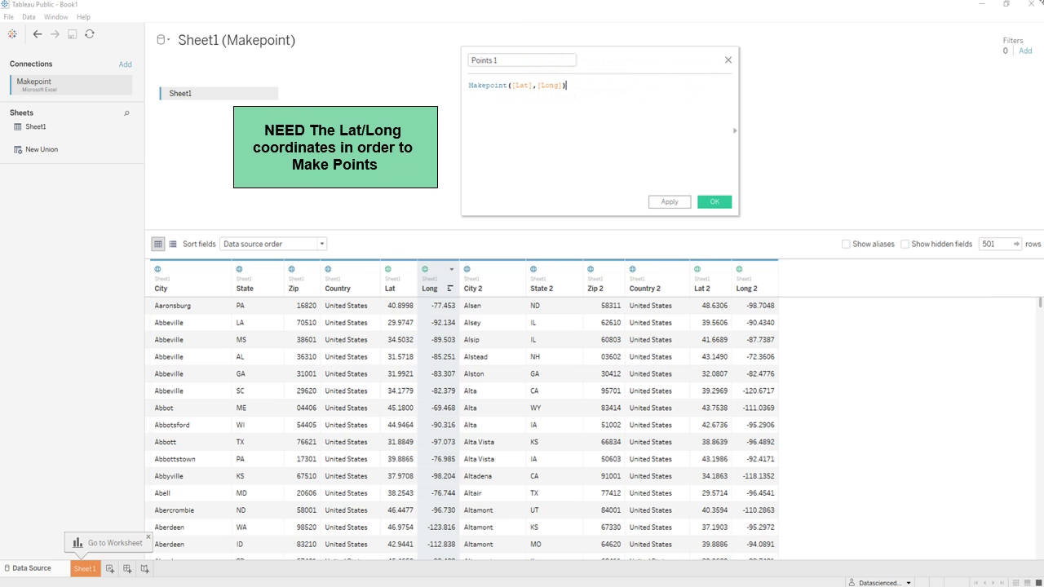
# Save Points 1, then add a calculated field MAKEPOINT([Lat 2],[Long 2]) from Long 2.
pyautogui.click(721, 201)
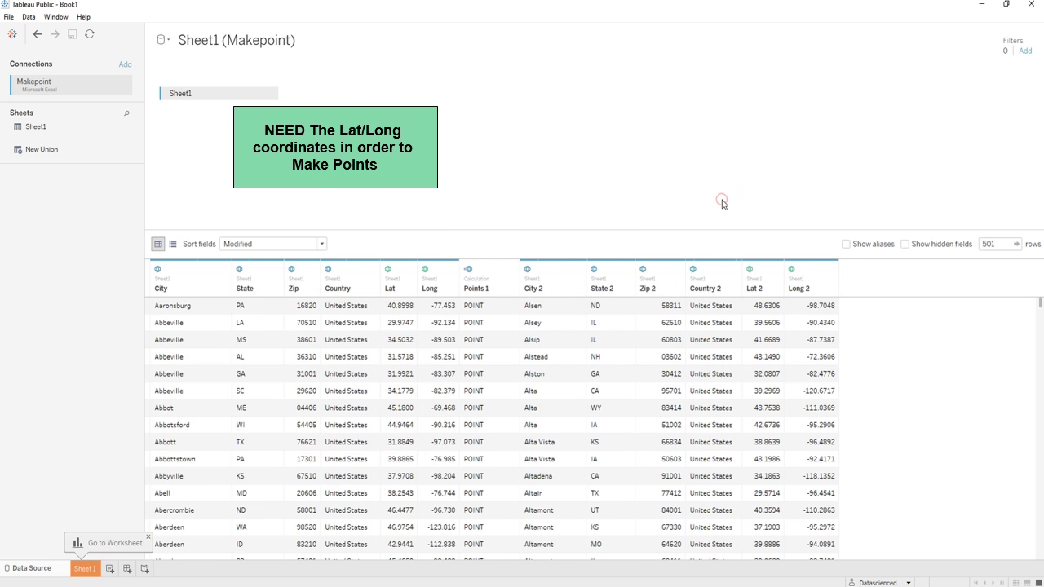
pyautogui.rightClick(817, 283)
pyautogui.click(854, 335)
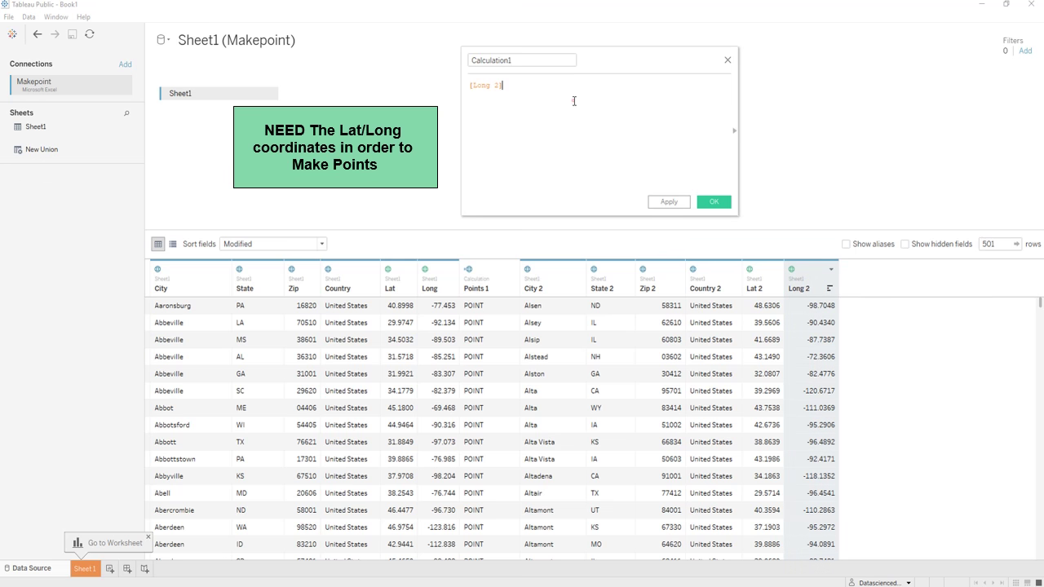
pyautogui.hotkey('ctrl', 'a')
pyautogui.write('Makep')
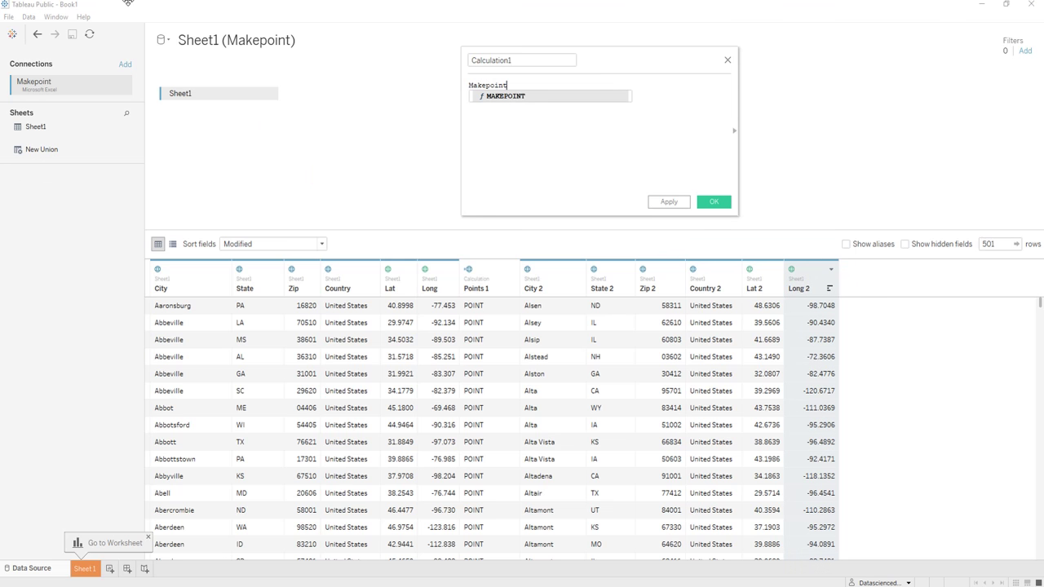
pyautogui.write('oint(')
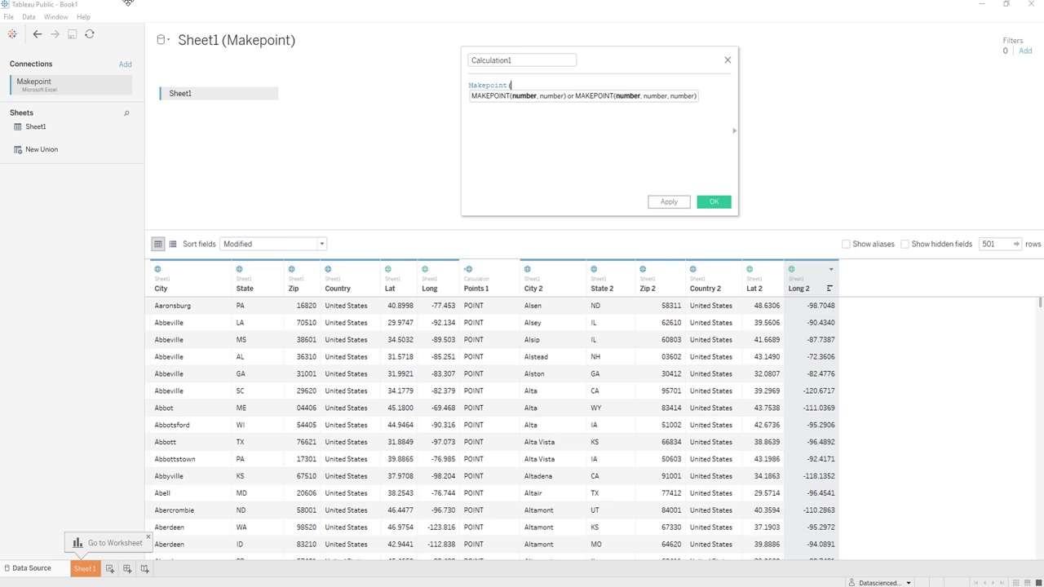
pyautogui.write('lat')
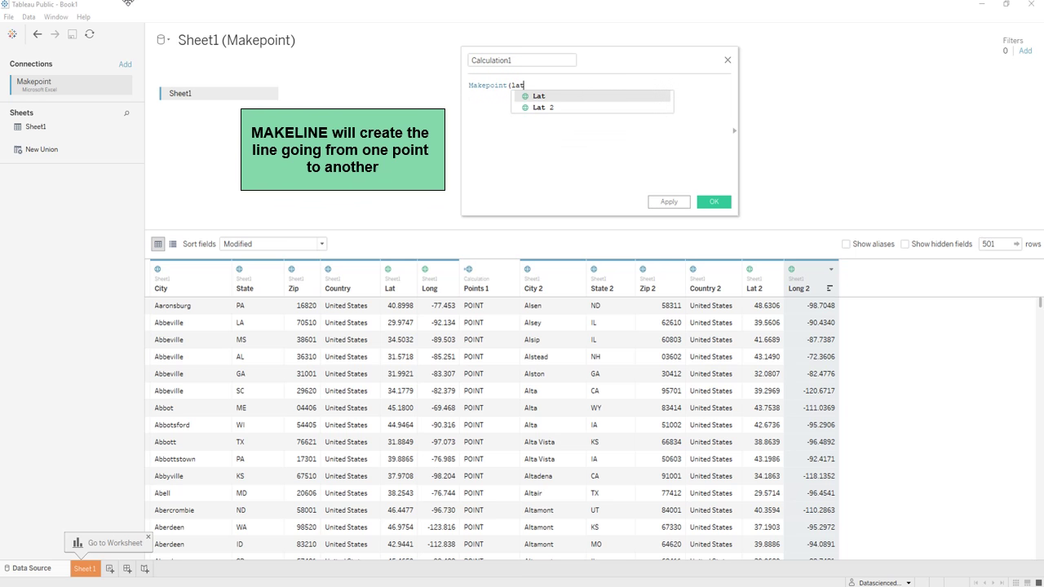
pyautogui.press('Return')
pyautogui.write(',')
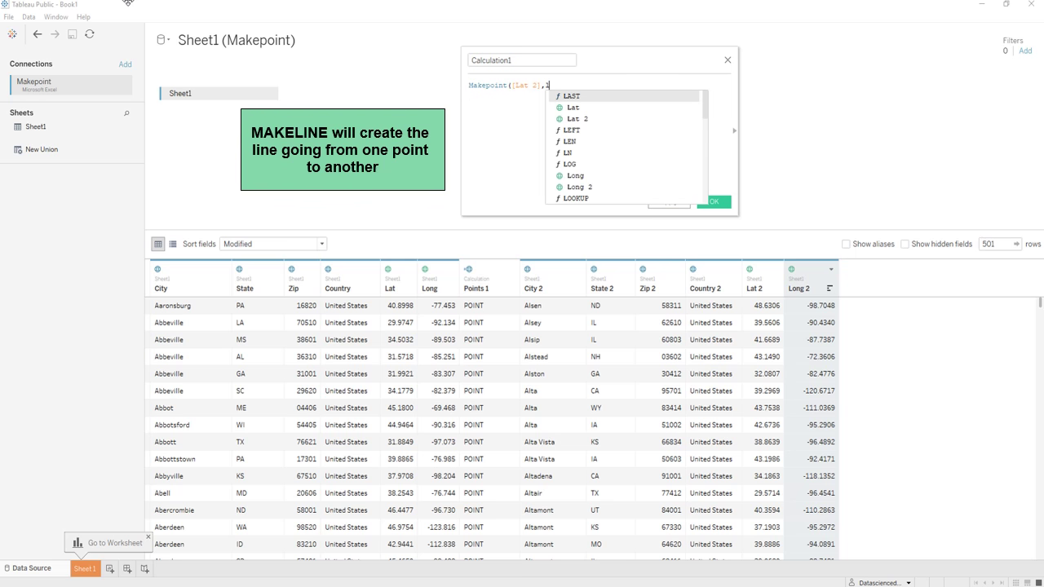
pyautogui.write('long')
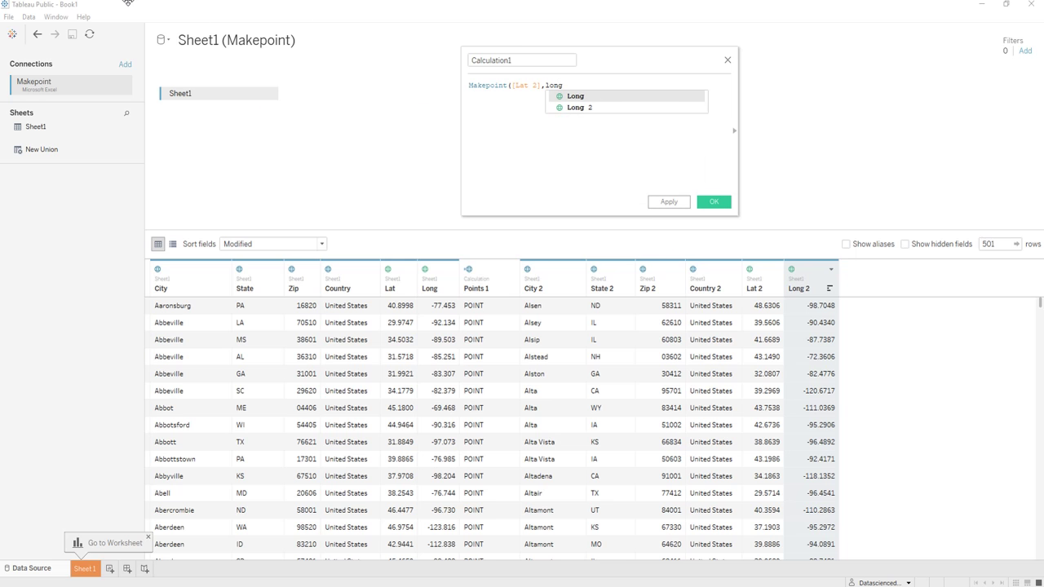
pyautogui.press('Return')
pyautogui.write(')')
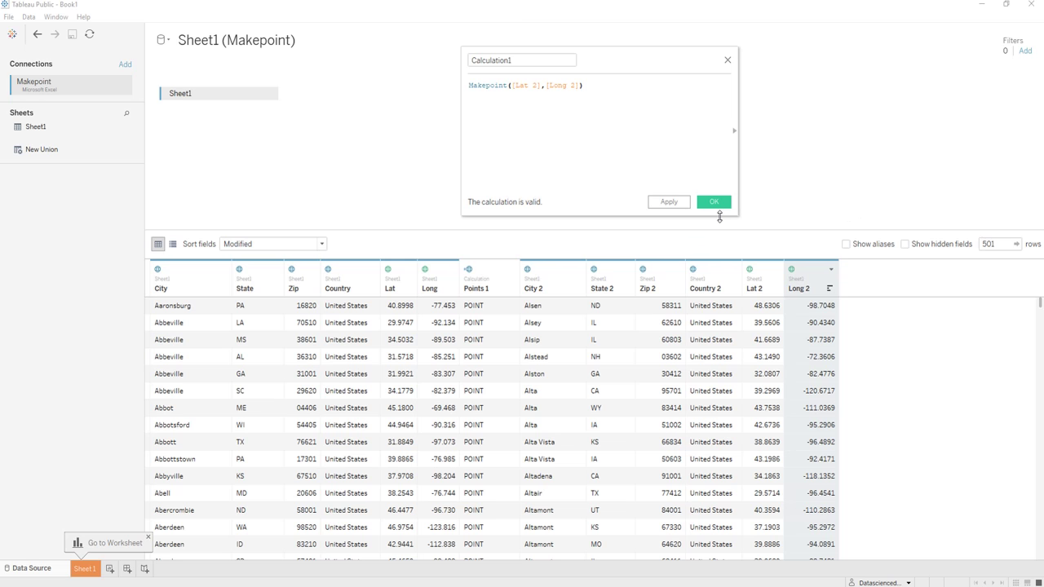
pyautogui.click(714, 204)
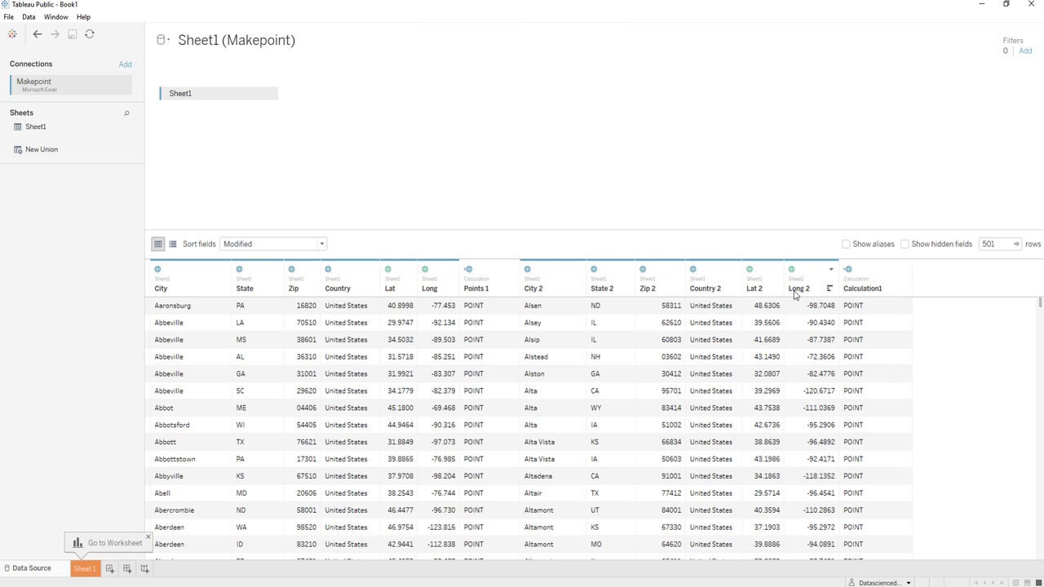
# Rename the new calculation column to Points 2.
pyautogui.doubleClick(877, 290)
pyautogui.write('Po')
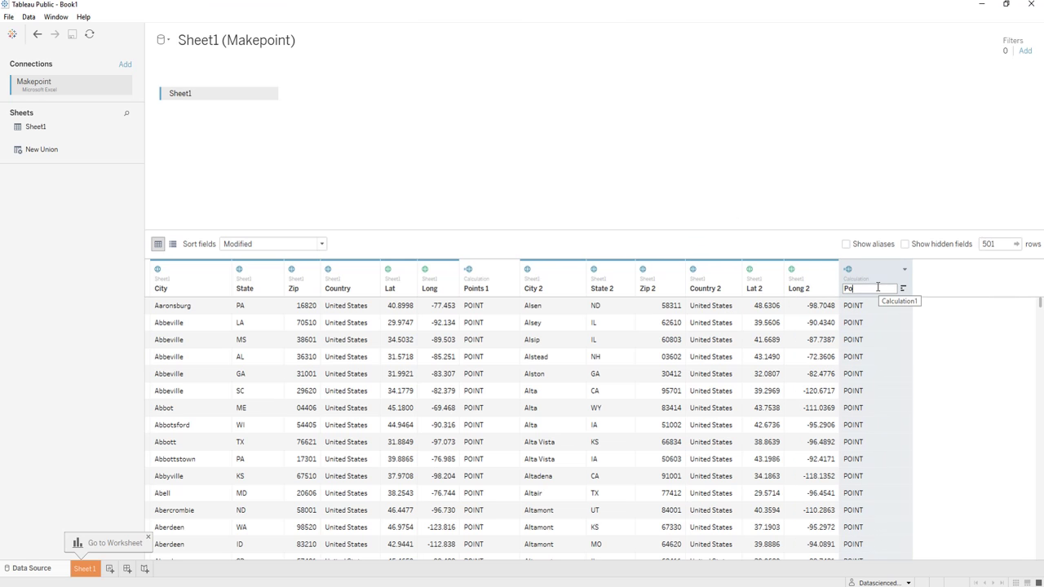
pyautogui.write('ints 2')
pyautogui.press('Return')
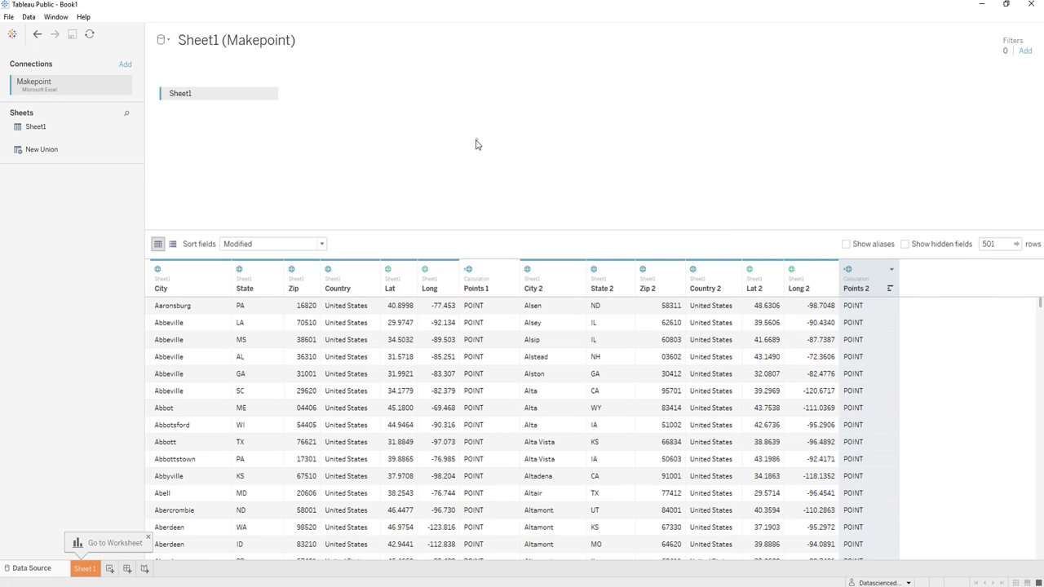
pyautogui.click(478, 143)
# Start a calculated field from Points 2 named Makeline.
pyautogui.rightClick(879, 280)
pyautogui.click(932, 343)
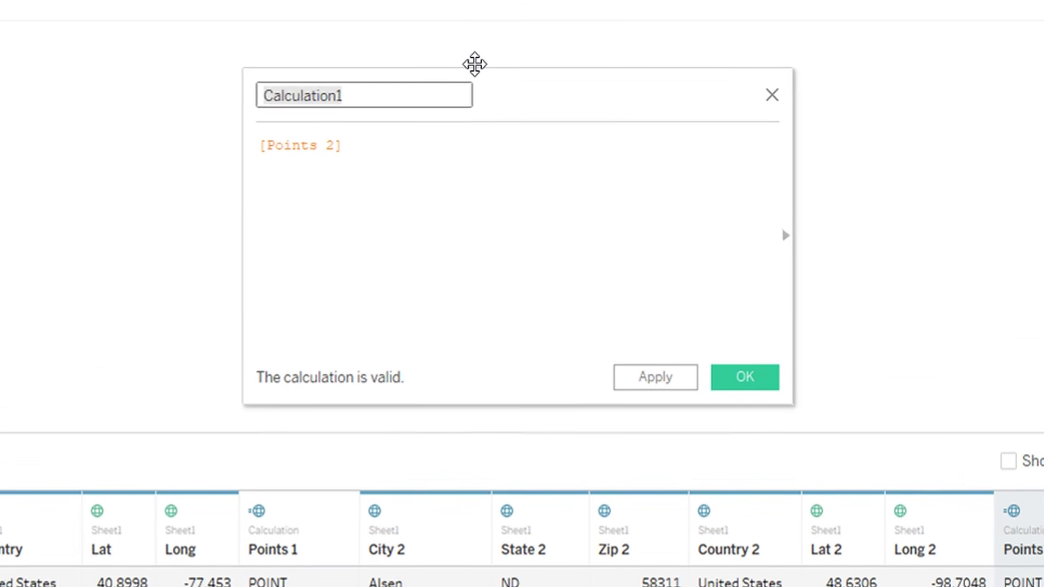
pyautogui.write('Mak')
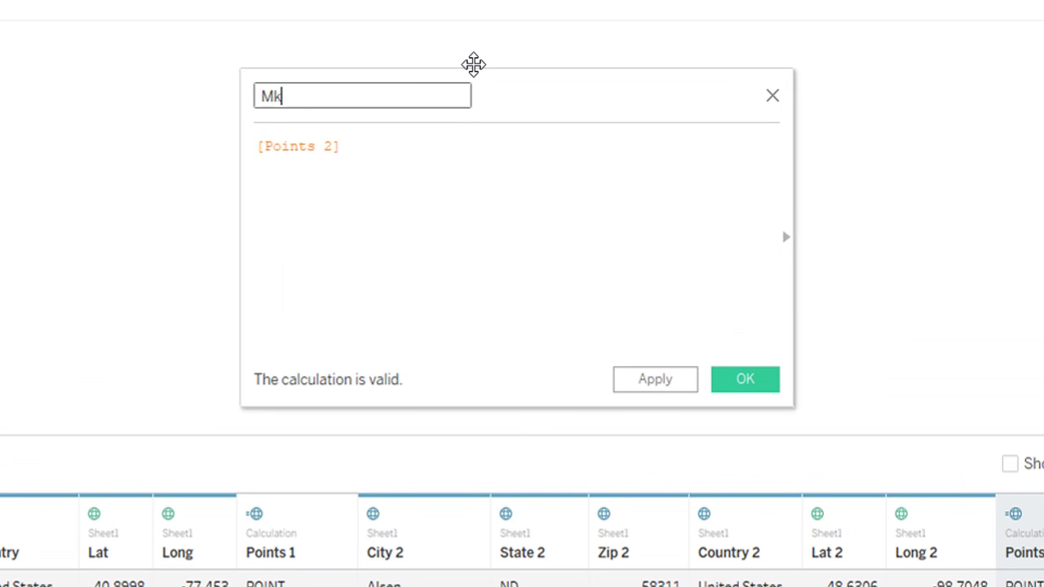
pyautogui.write('eline(')
pyautogui.press('BackSpace')
pyautogui.press('Tab')
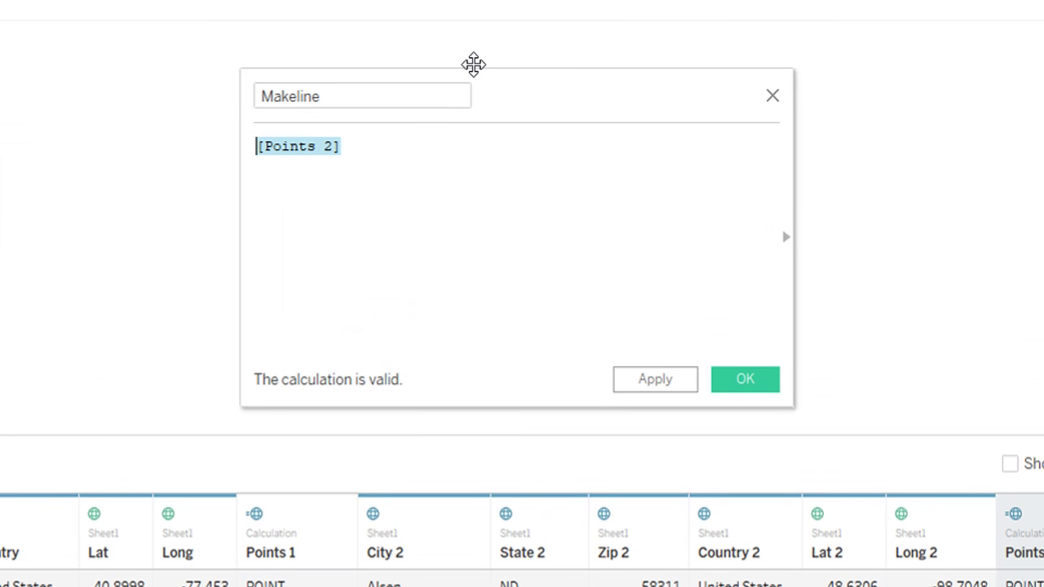
pyautogui.write('Make')
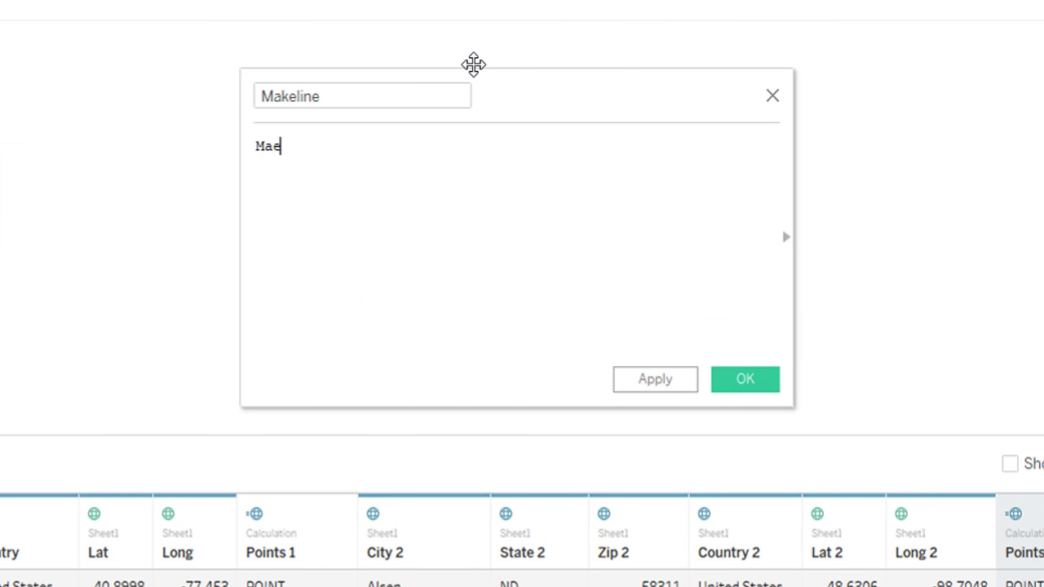
pyautogui.write('line(')
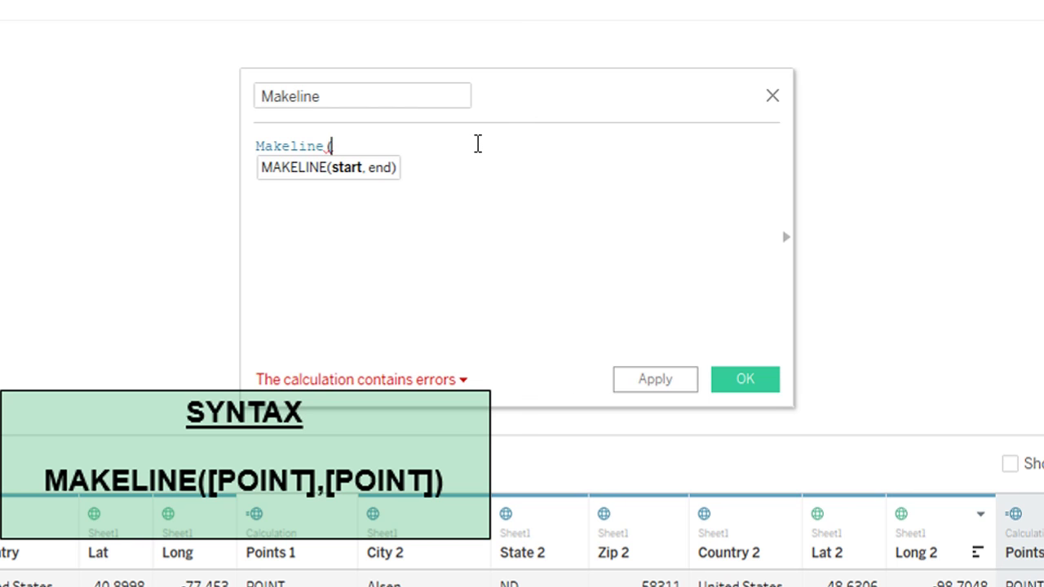
# Enter the formula MAKELINE([Points 1],[Points 2]) and save the calculation.
pyautogui.write('point')
pyautogui.press('Return')
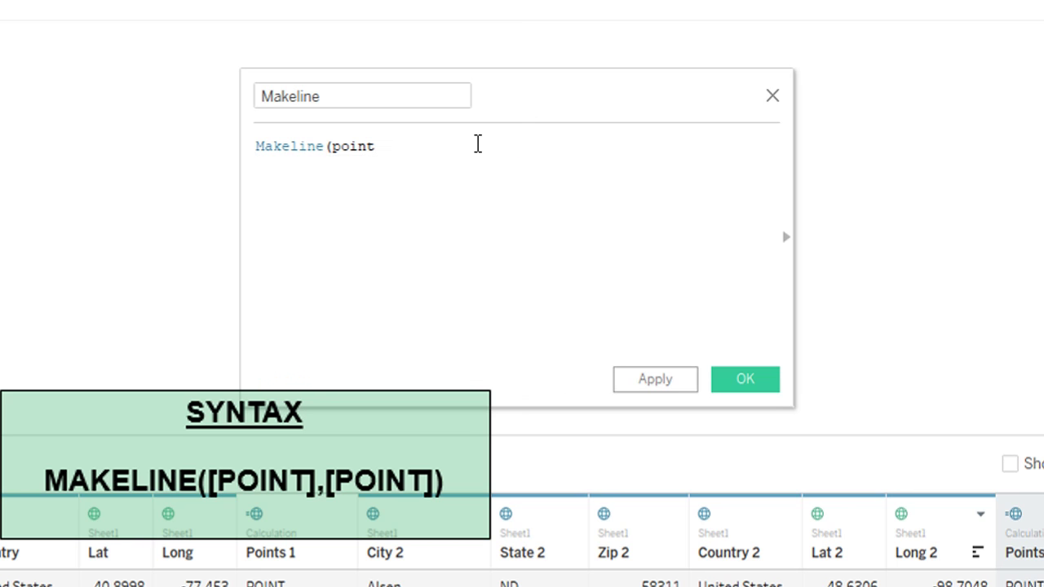
pyautogui.write(',ponits')
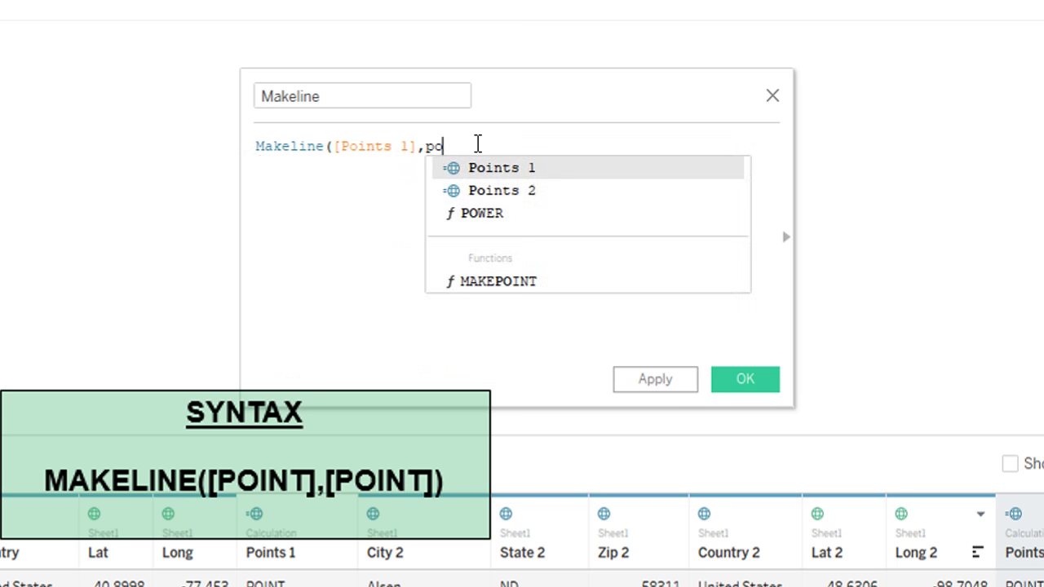
pyautogui.press('BackSpace')
pyautogui.press('BackSpace')
pyautogui.press('BackSpace')
pyautogui.write('int')
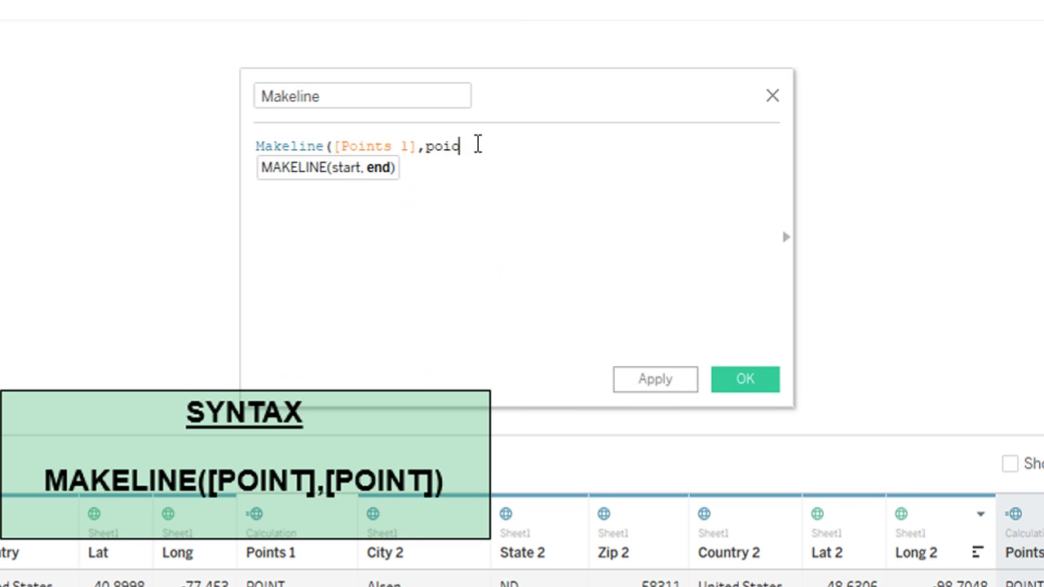
pyautogui.press('Down')
pyautogui.press('Return')
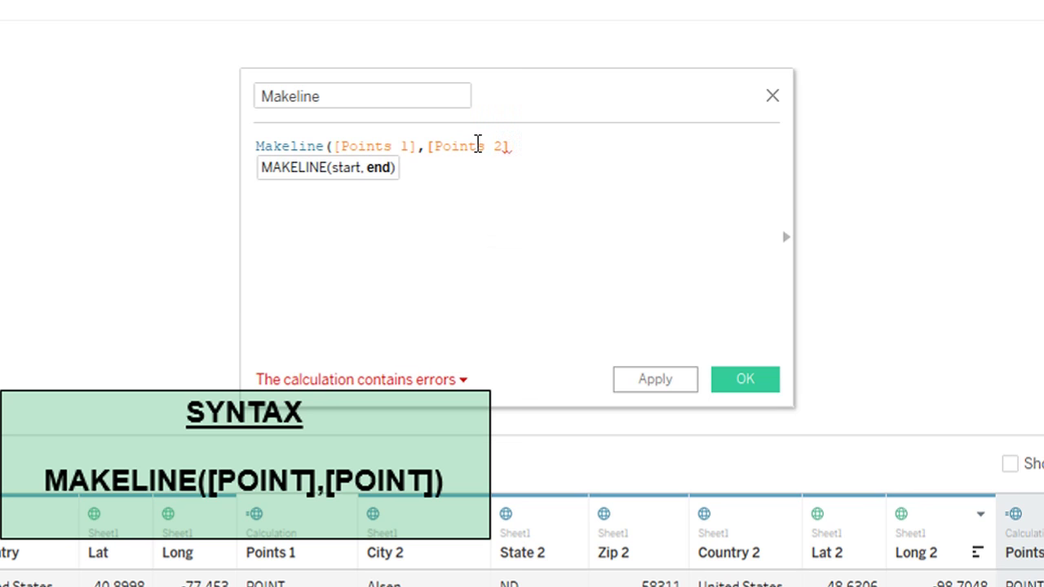
pyautogui.write(')')
pyautogui.press('Return')
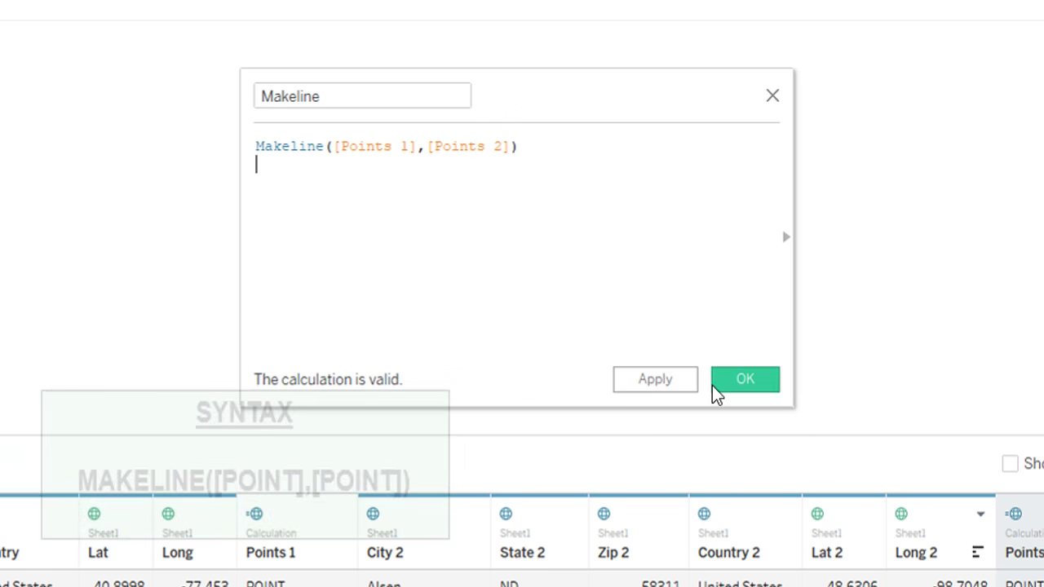
pyautogui.click(714, 386)
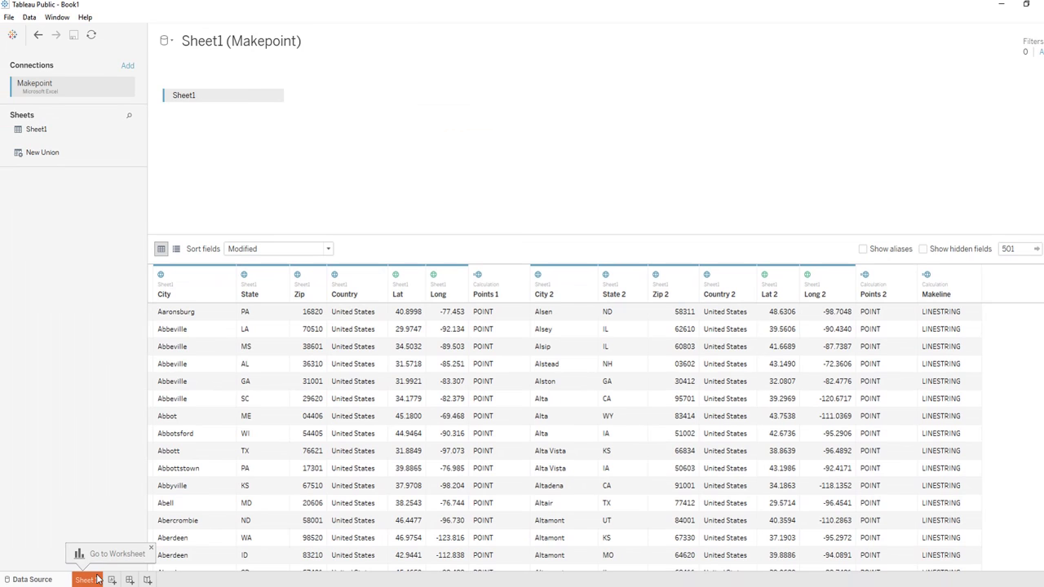
# On Sheet 1, drop Makeline onto the Marks card and zoom into the lines.
pyautogui.click(97, 580)
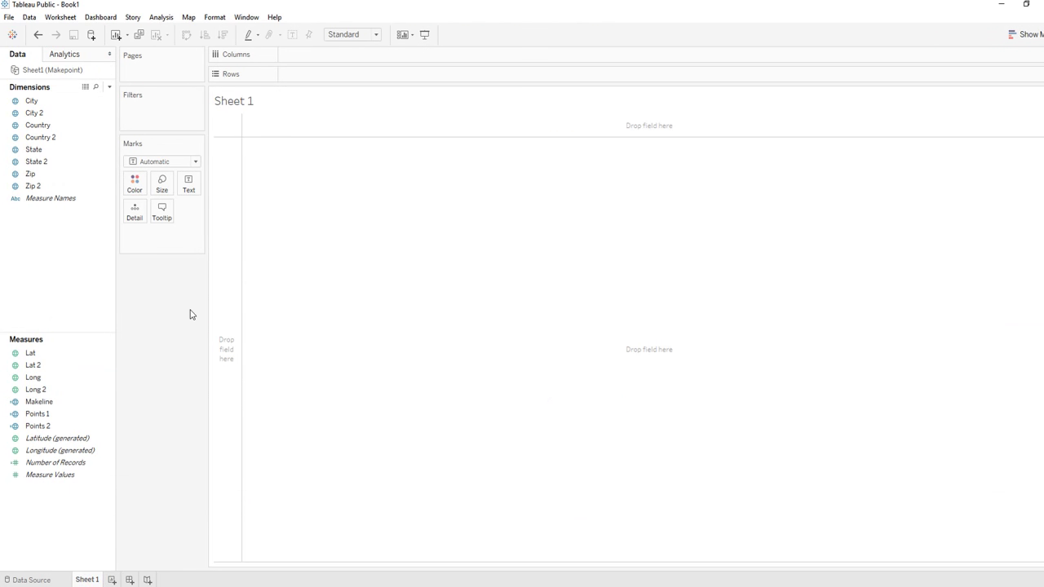
pyautogui.moveTo(41, 401); pyautogui.dragTo(169, 238)
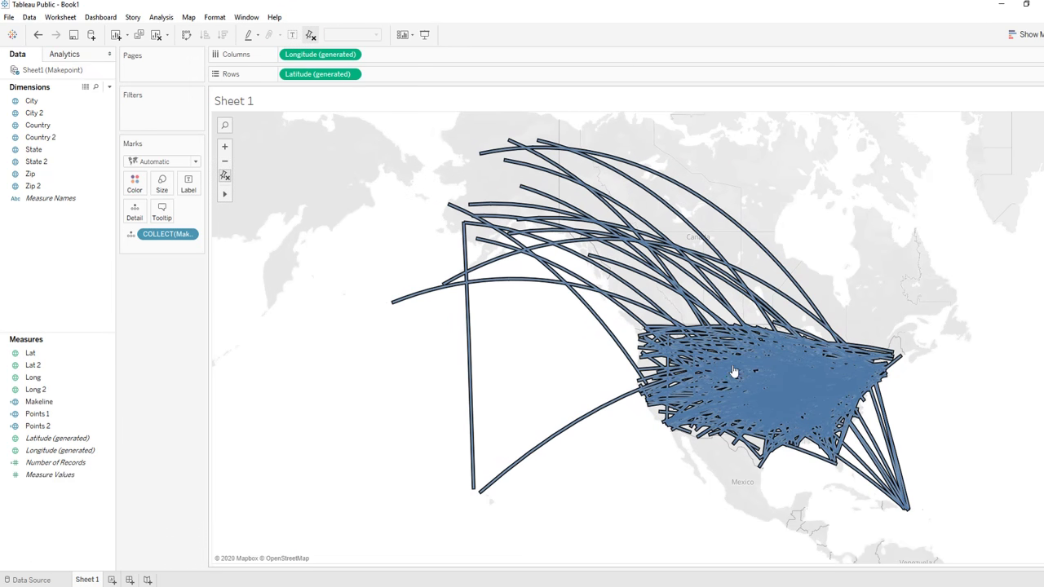
pyautogui.scroll(1, 766, 402)
pyautogui.scroll(1, 766, 402)
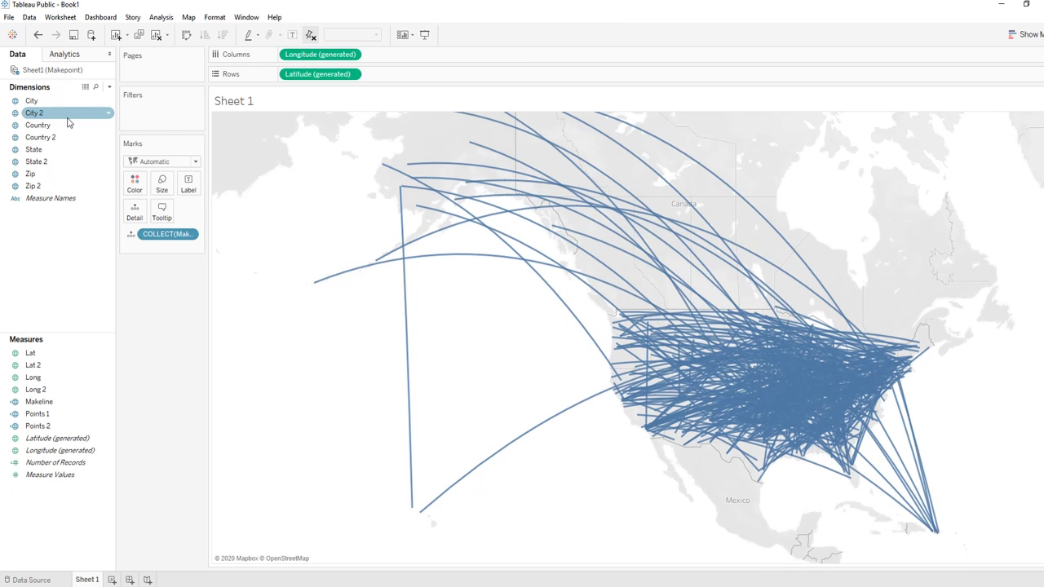
# Add City, State and Zip as line details, removing the extra City 2.
pyautogui.moveTo(37, 101); pyautogui.dragTo(156, 247)
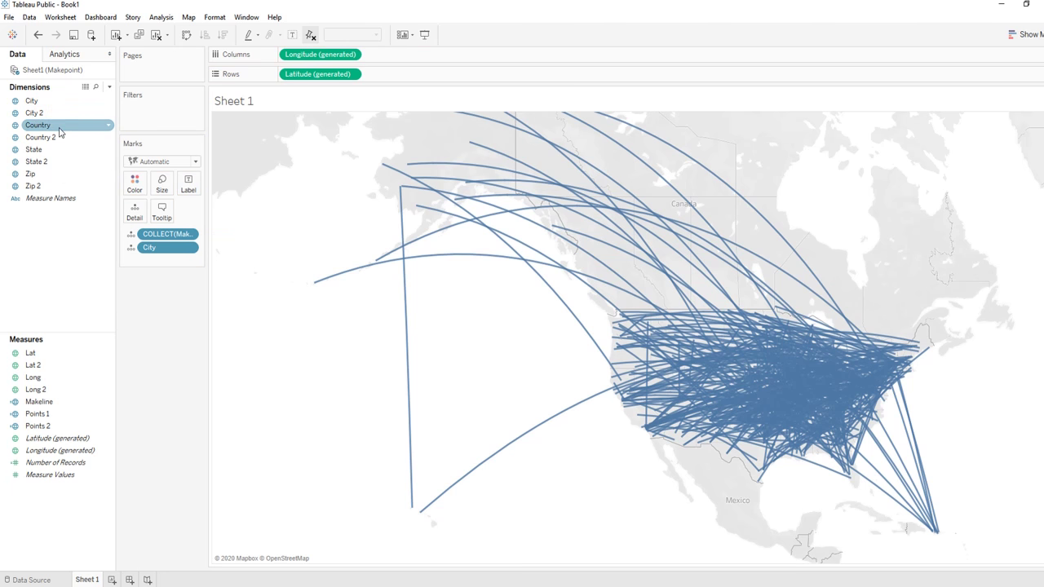
pyautogui.moveTo(48, 111); pyautogui.dragTo(153, 259)
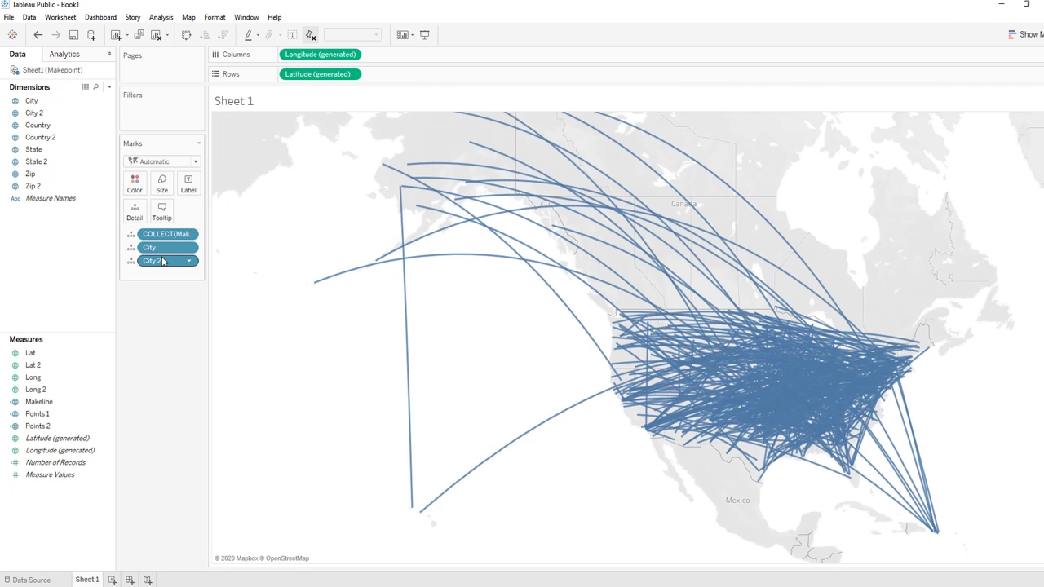
pyautogui.moveTo(163, 260); pyautogui.dragTo(29, 236)
pyautogui.moveTo(44, 149); pyautogui.dragTo(166, 261)
pyautogui.moveTo(51, 173); pyautogui.dragTo(158, 277)
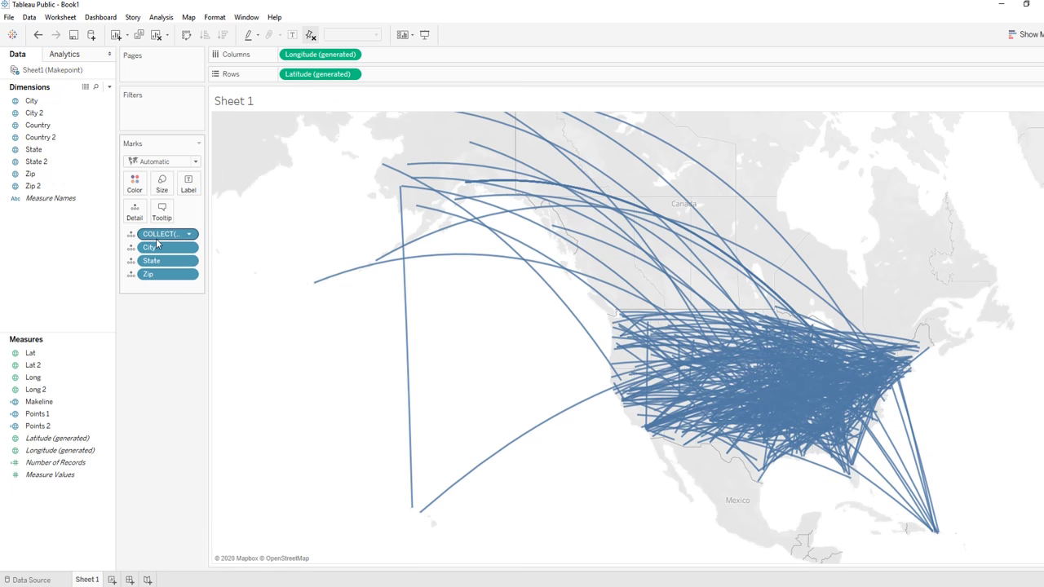
# Move the City pill to Color so lines are coloured by origin city.
pyautogui.moveTo(163, 249); pyautogui.dragTo(142, 184)
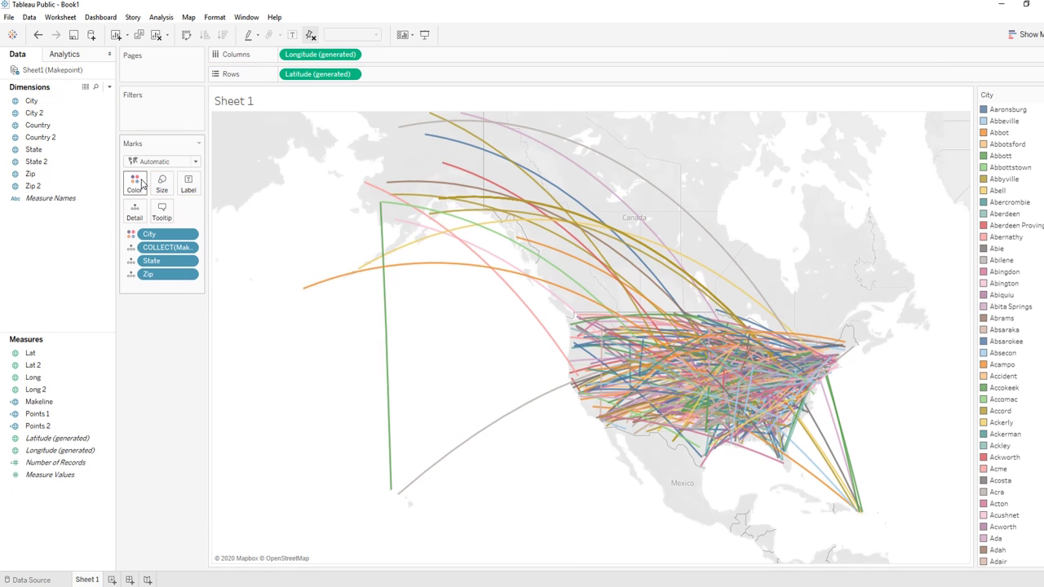
pyautogui.moveTo(735, 377)
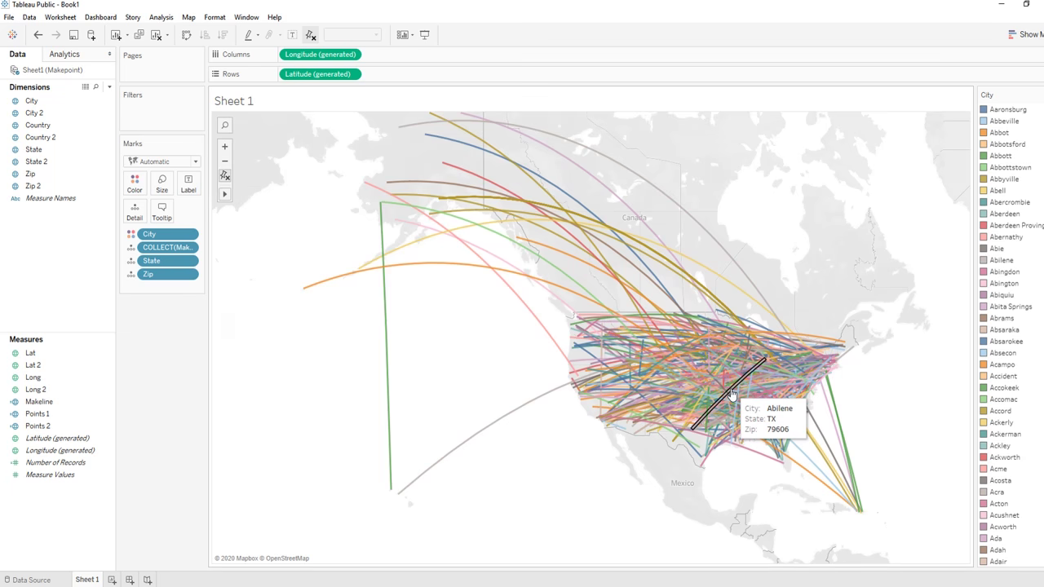
pyautogui.scroll(5, 758, 408)
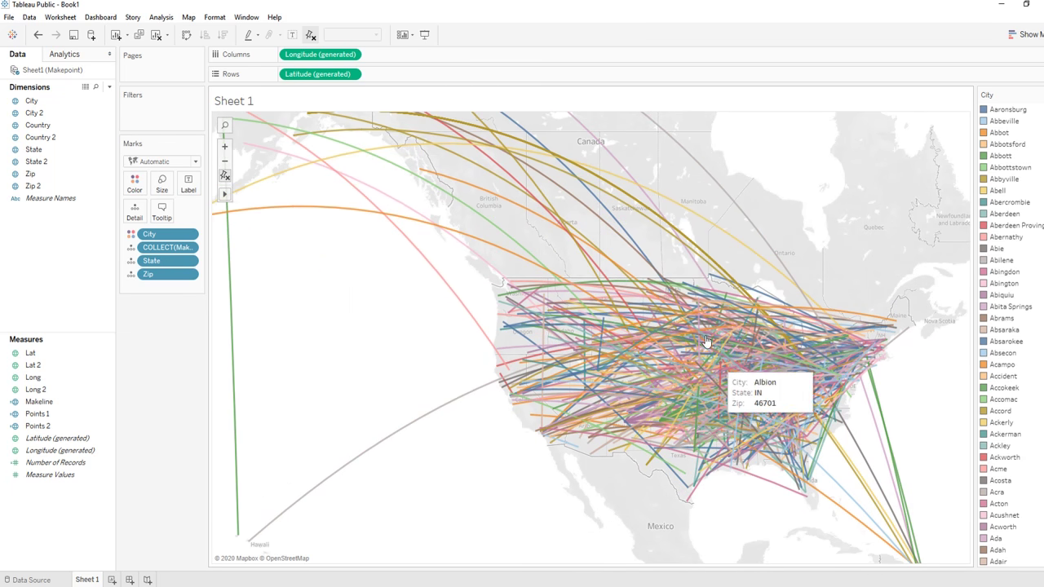
# Set the background map to Dark under Map > Background Maps.
pyautogui.click(187, 22)
pyautogui.moveTo(222, 30)
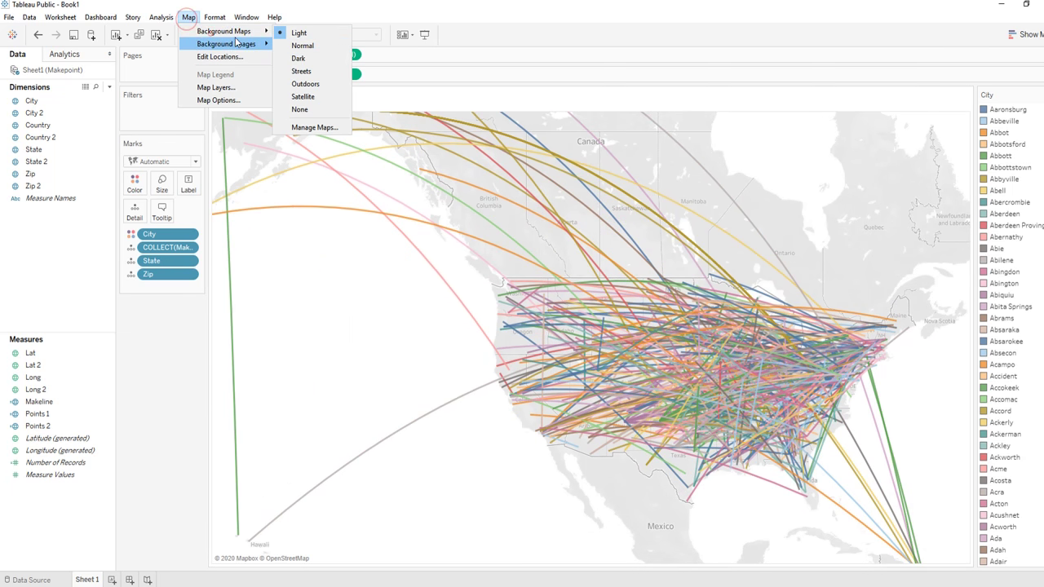
pyautogui.click(331, 61)
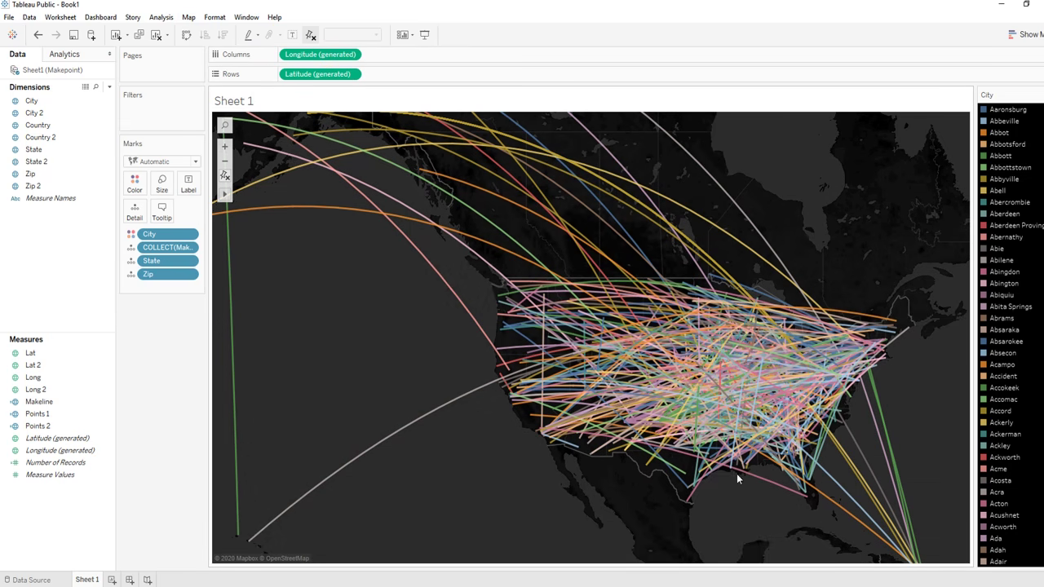